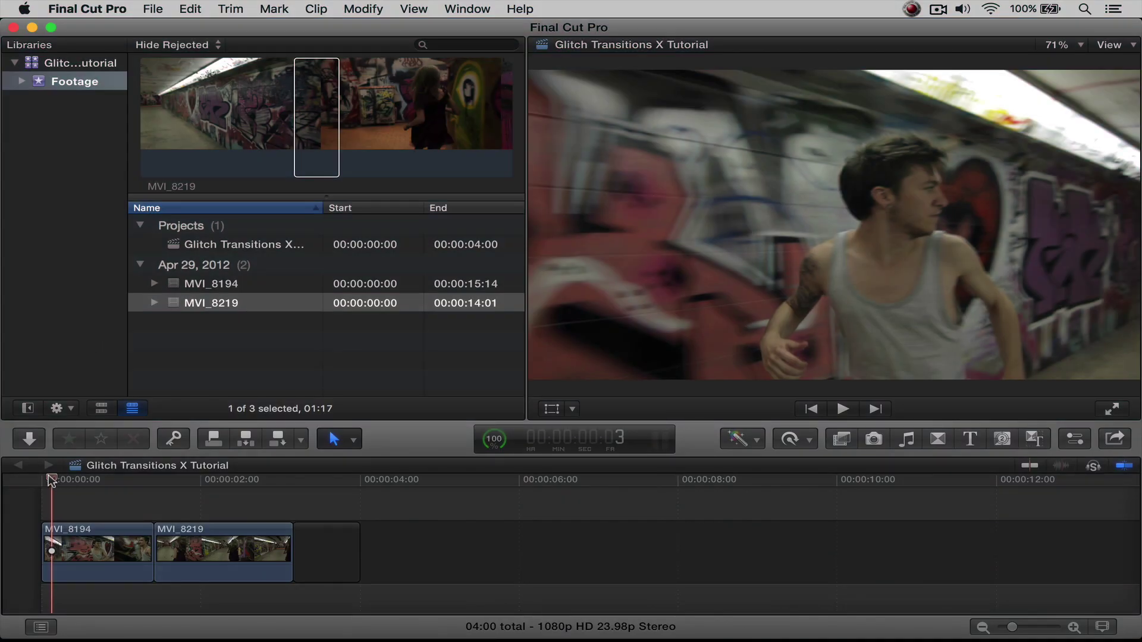
Step: Park the playhead a few frames into the first clip and open the Transitions browser
drag(52, 481, 73, 497)
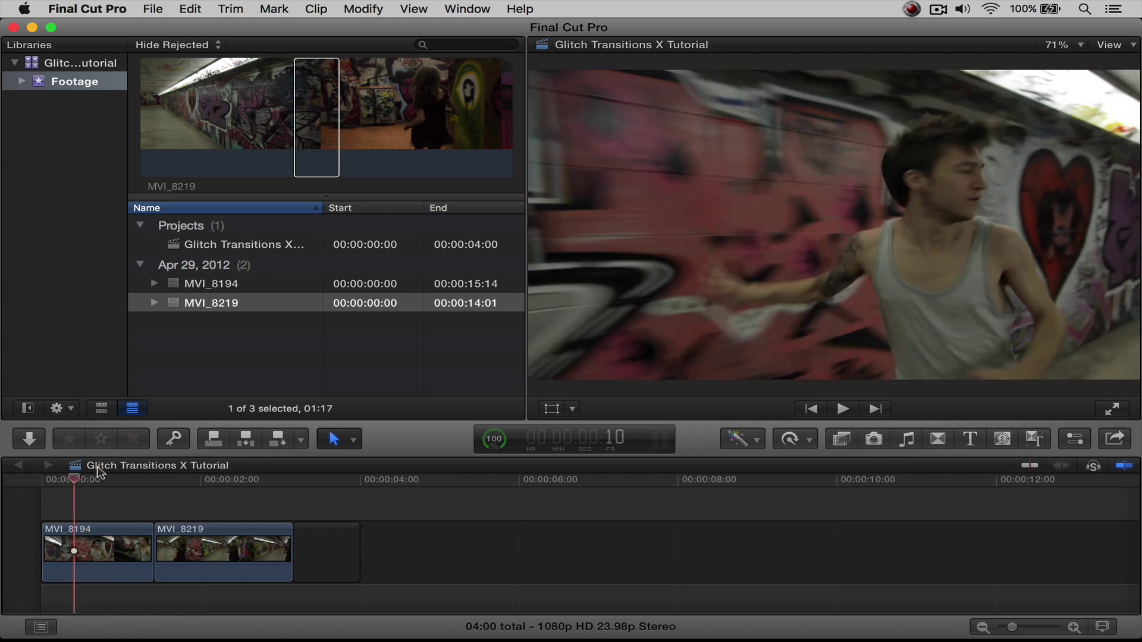
click(939, 439)
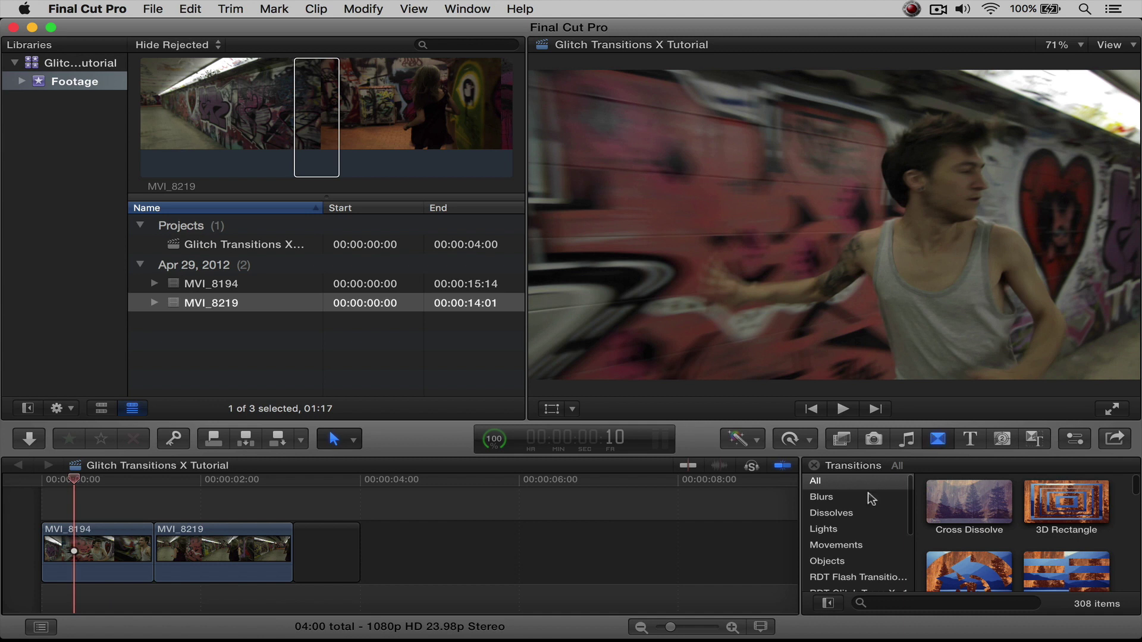
scroll(832, 495, down, 4)
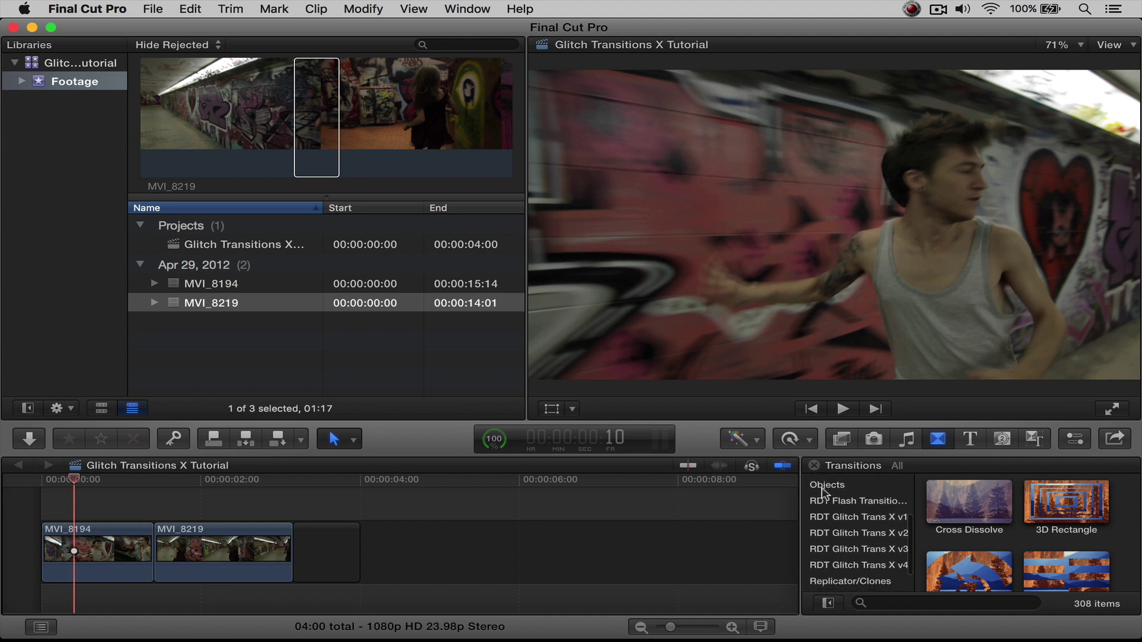
scroll(815, 525, down, 1)
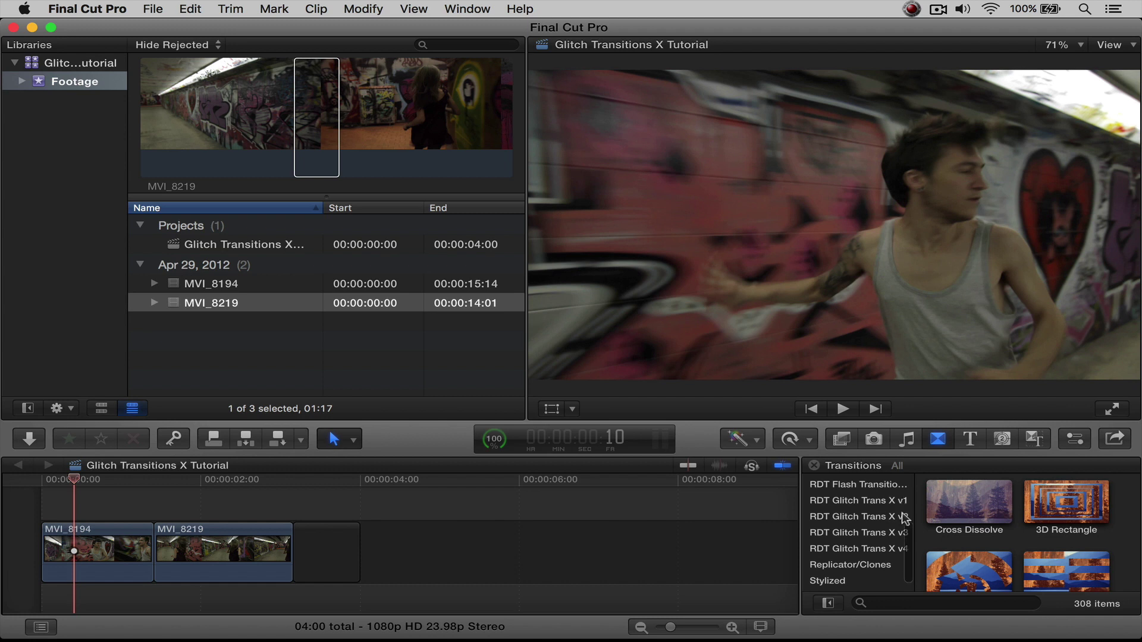
scroll(883, 539, down, 1)
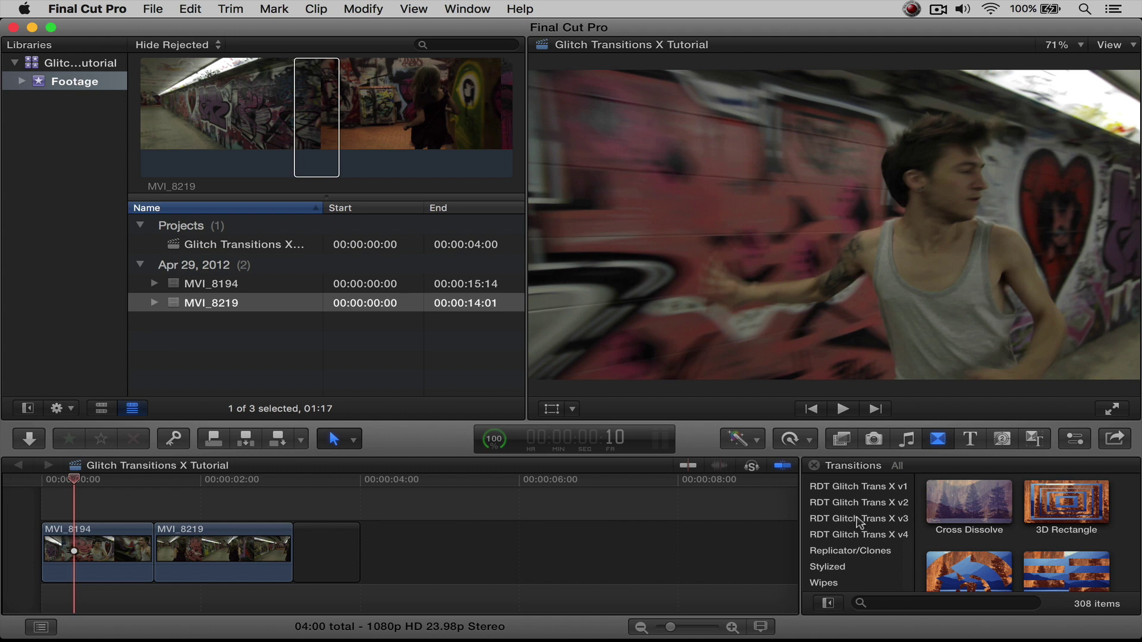
Step: Browse the RDT Glitch Trans X v1, v3 and v4 categories, then settle on v2
click(875, 487)
scroll(1023, 515, down, 10)
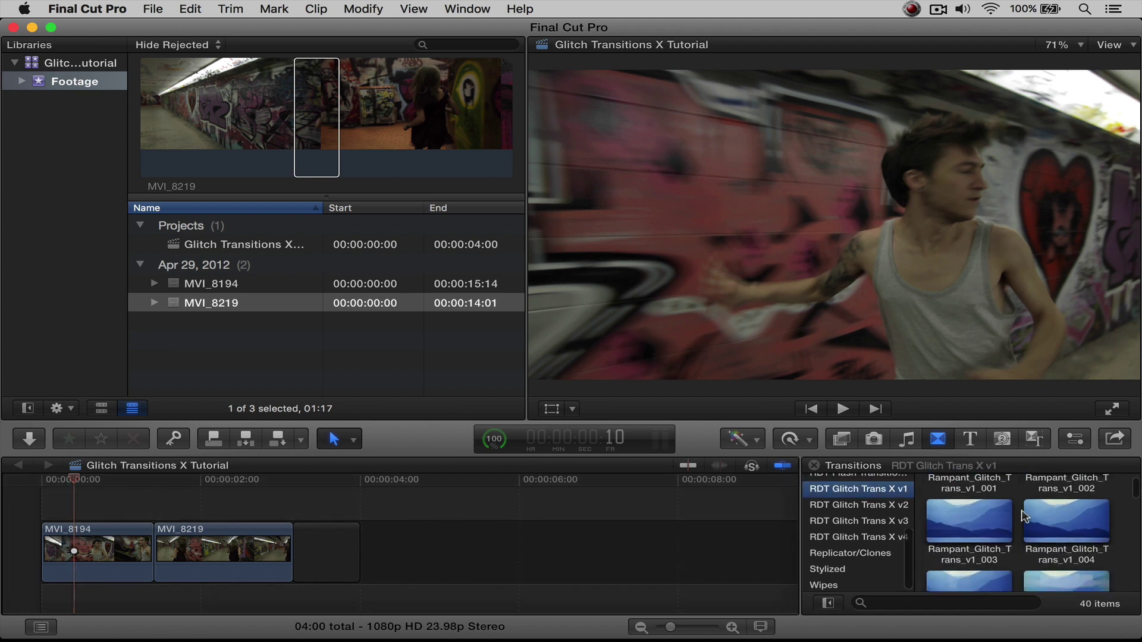
scroll(1023, 516, down, 8)
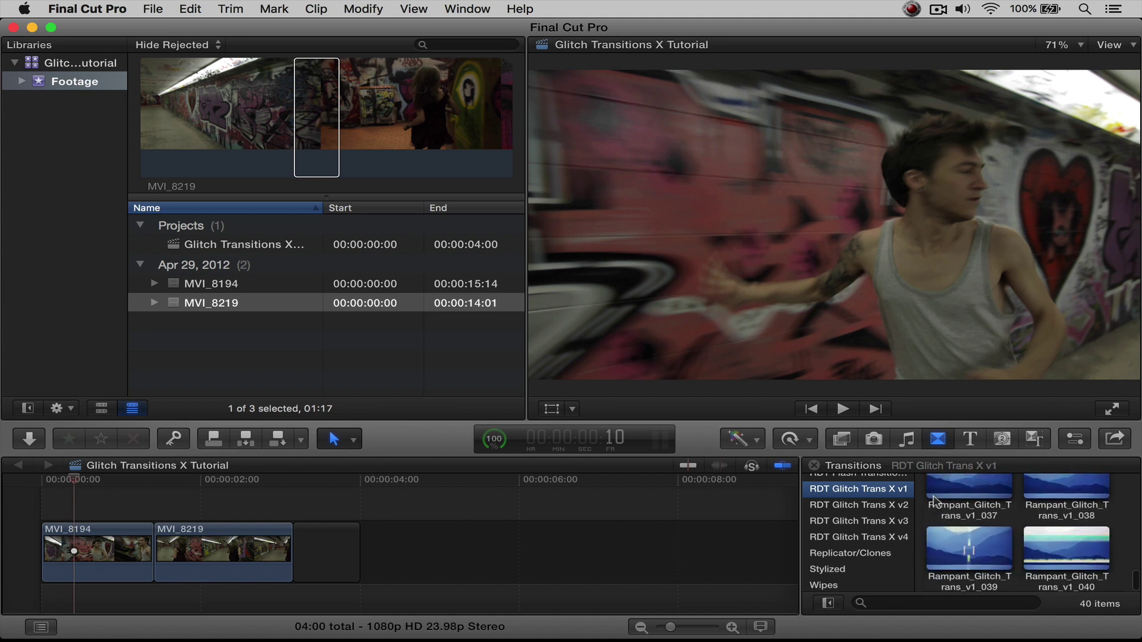
click(874, 505)
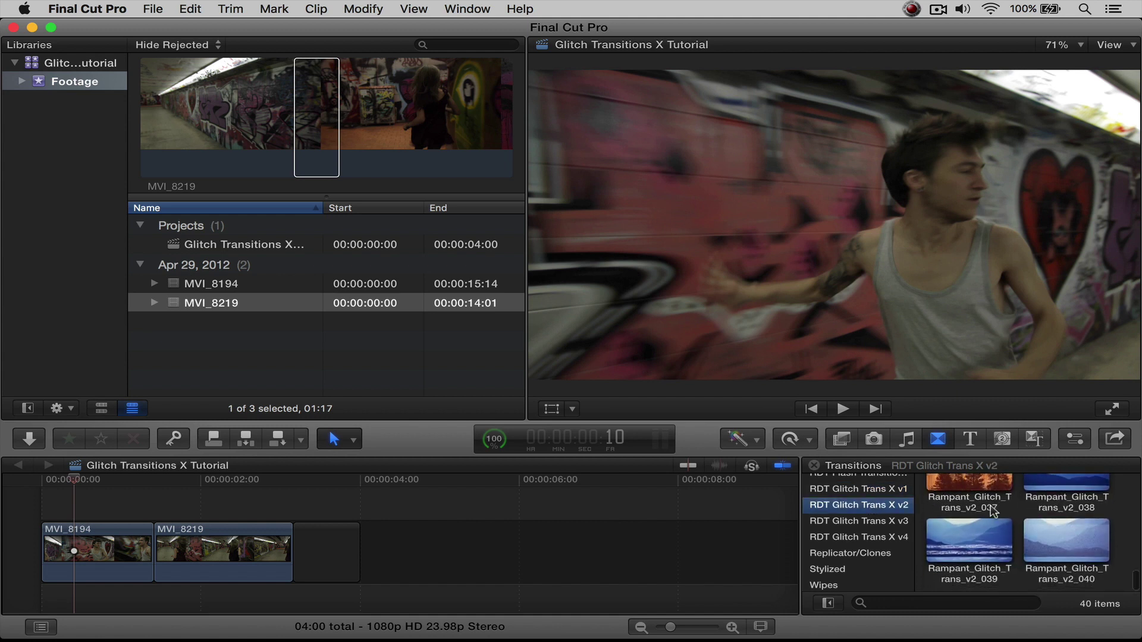
click(858, 521)
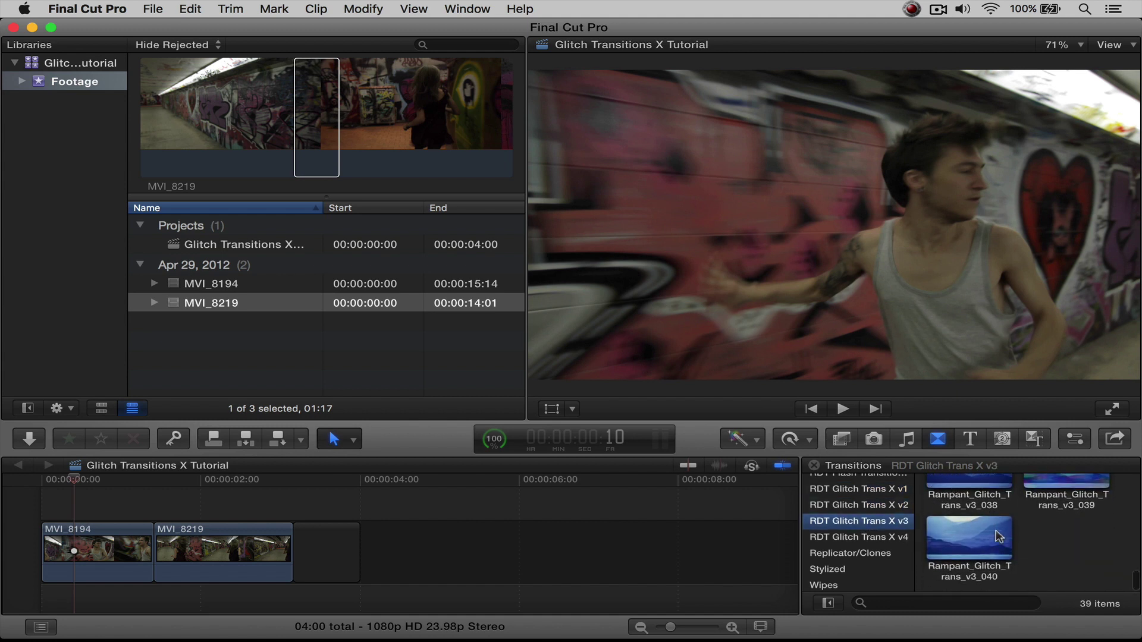
click(875, 537)
scroll(1041, 544, up, 10)
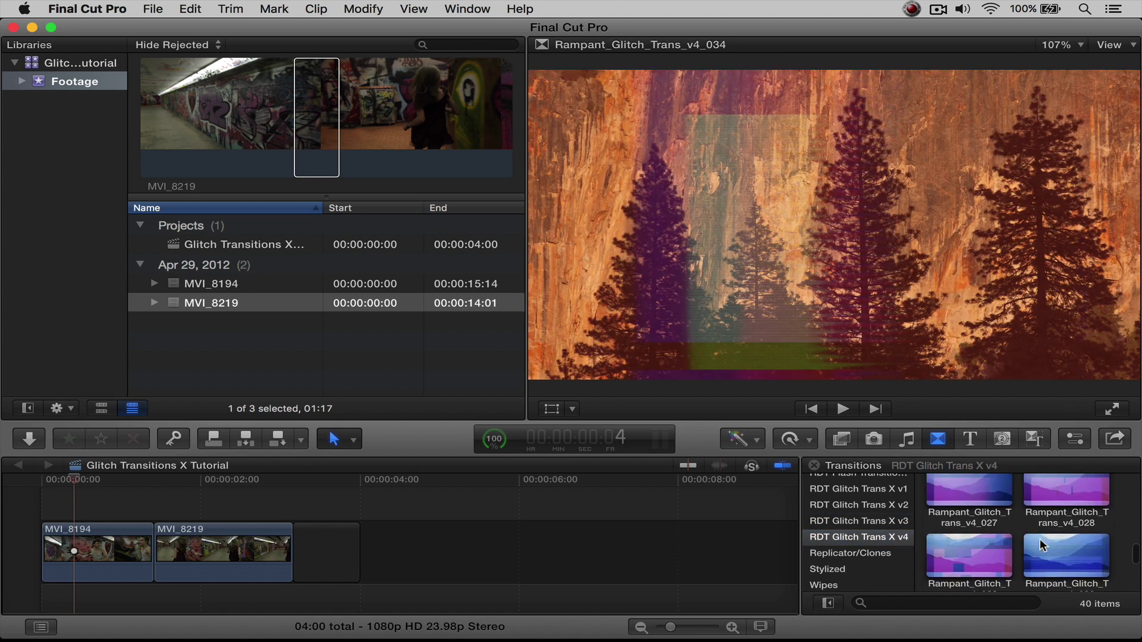
scroll(1043, 545, up, 1)
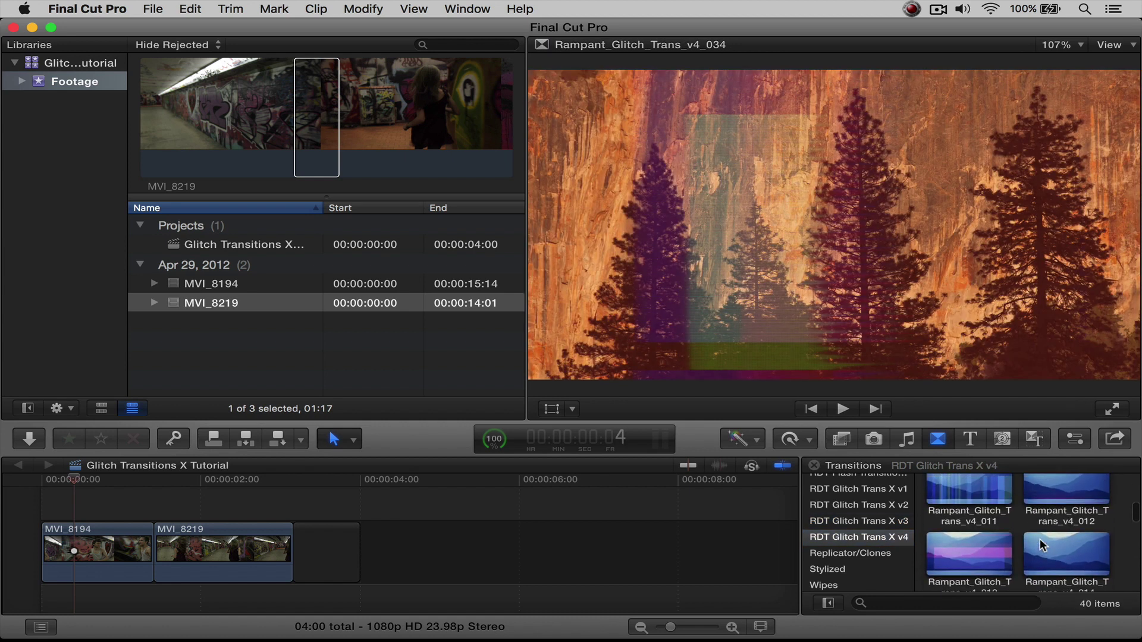
click(863, 511)
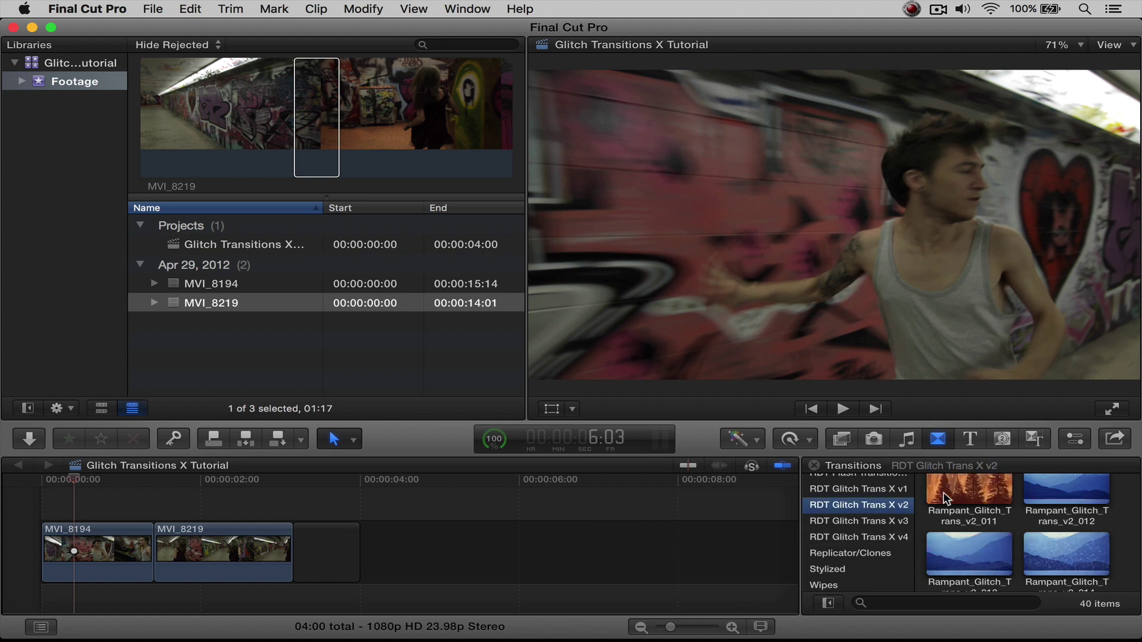
mouse_move(968, 497)
scroll(952, 511, up, 5)
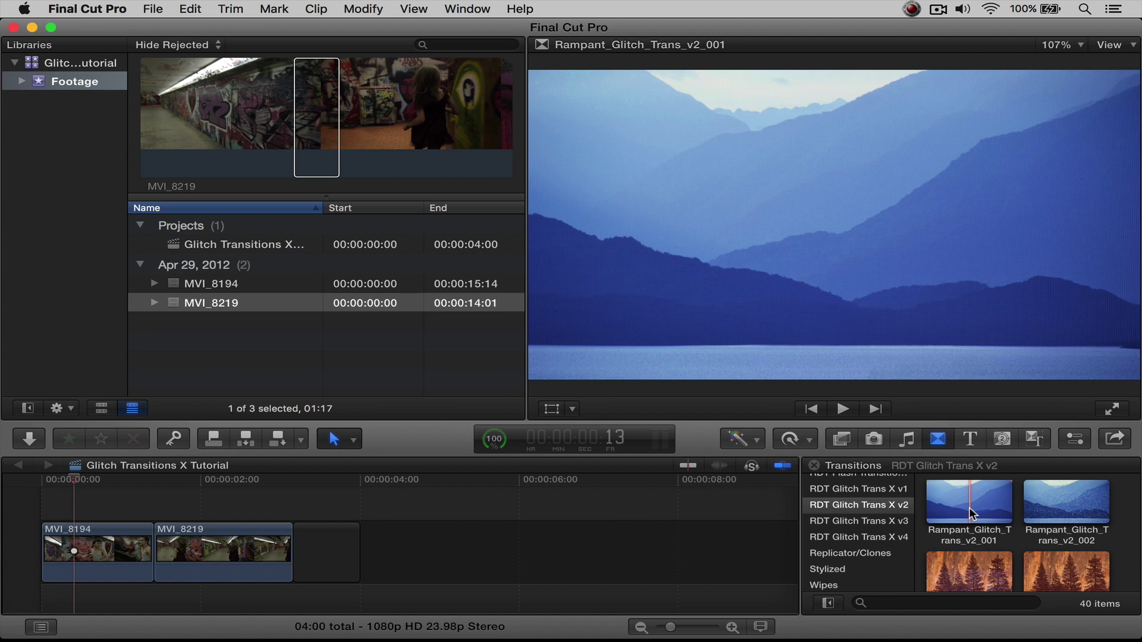
Step: Drop Rampant_Glitch_Trans_v2_001 between MVI_8194 and MVI_8219 and play it back
click(958, 500)
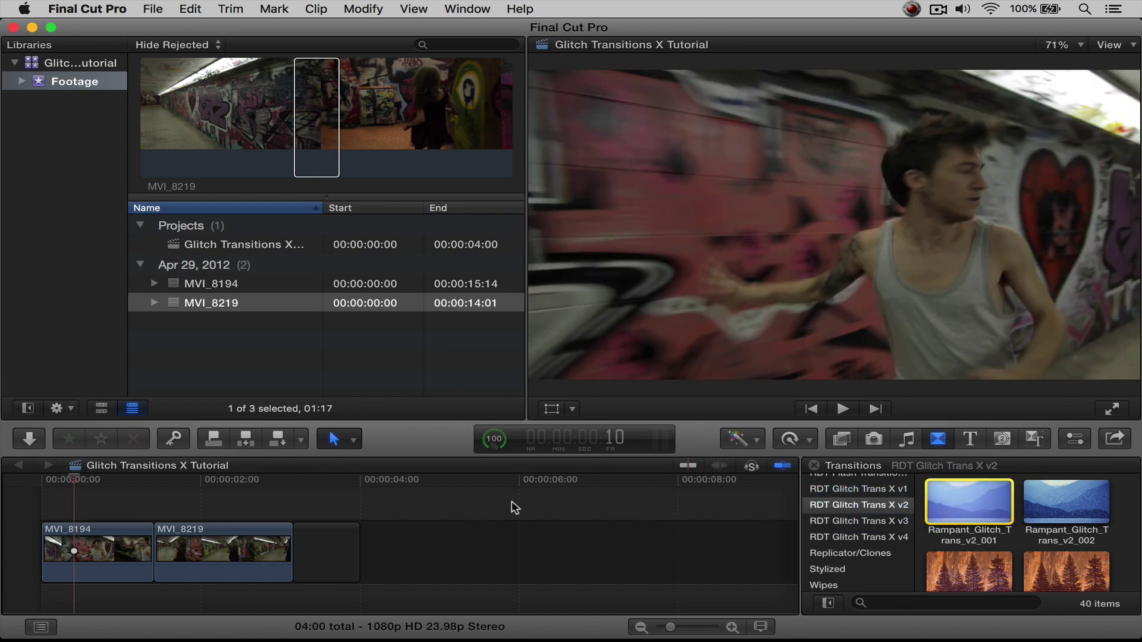
drag(515, 507, 119, 545)
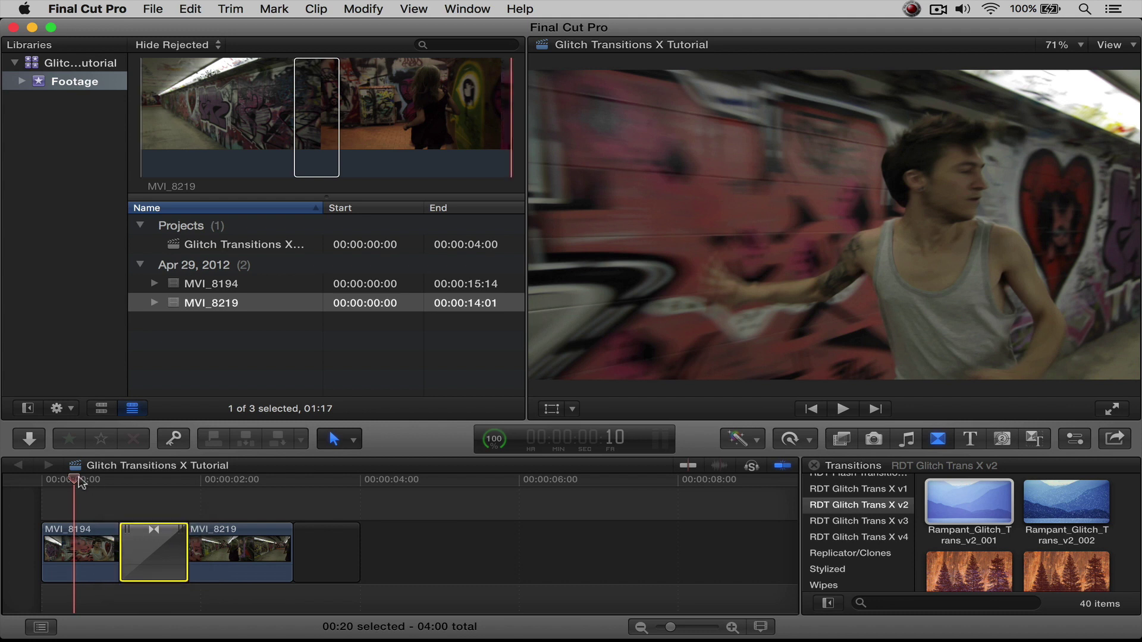
key(space)
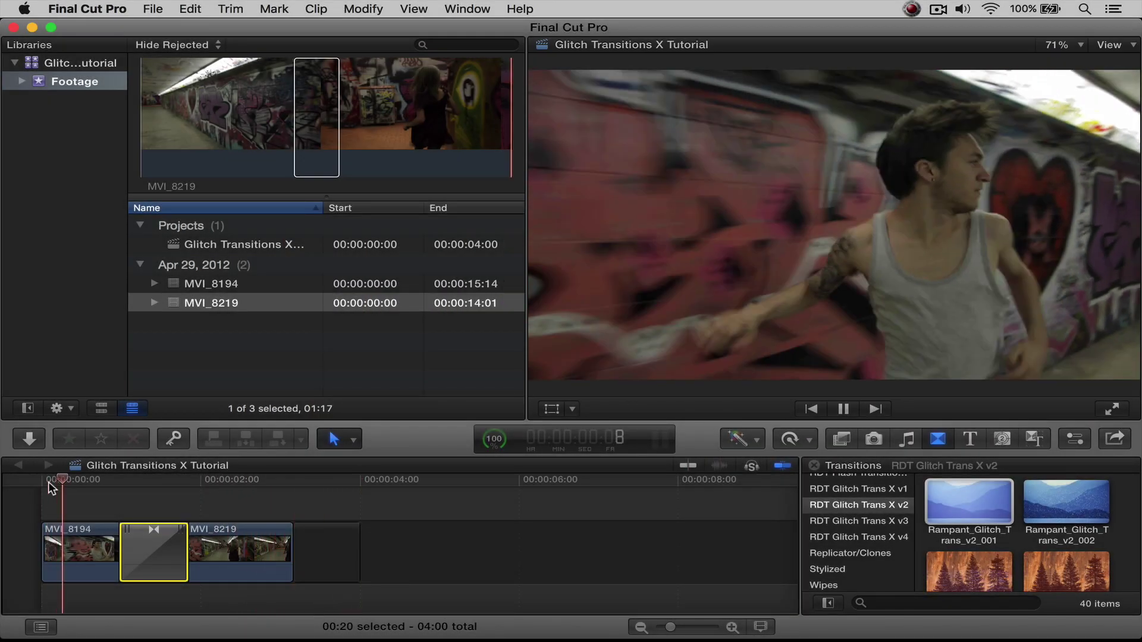
key(space)
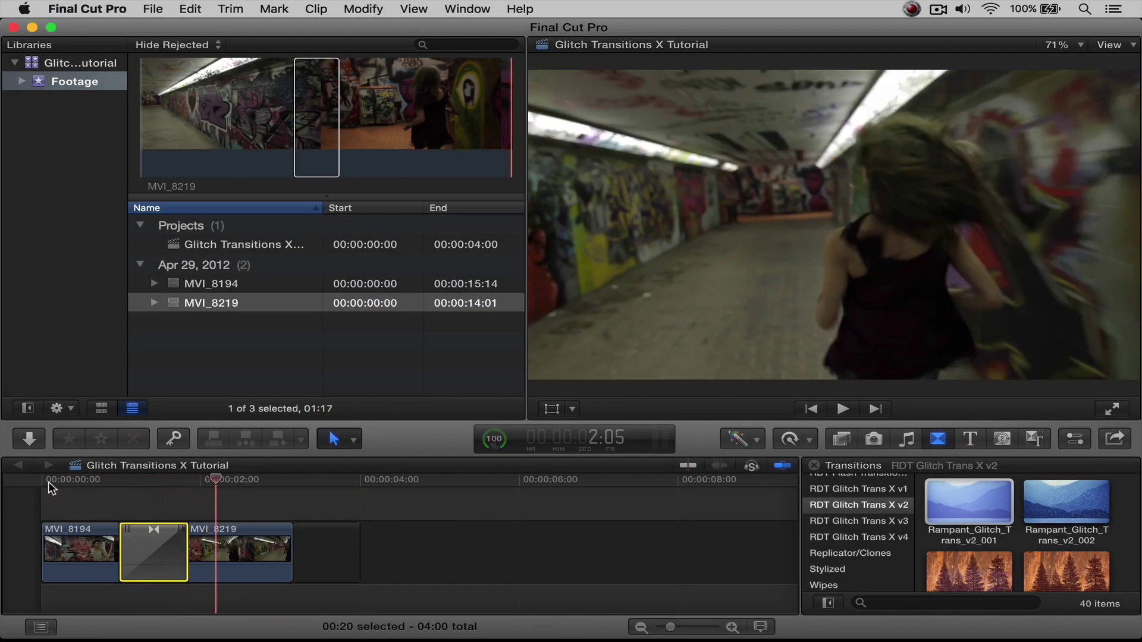
drag(214, 481, 72, 501)
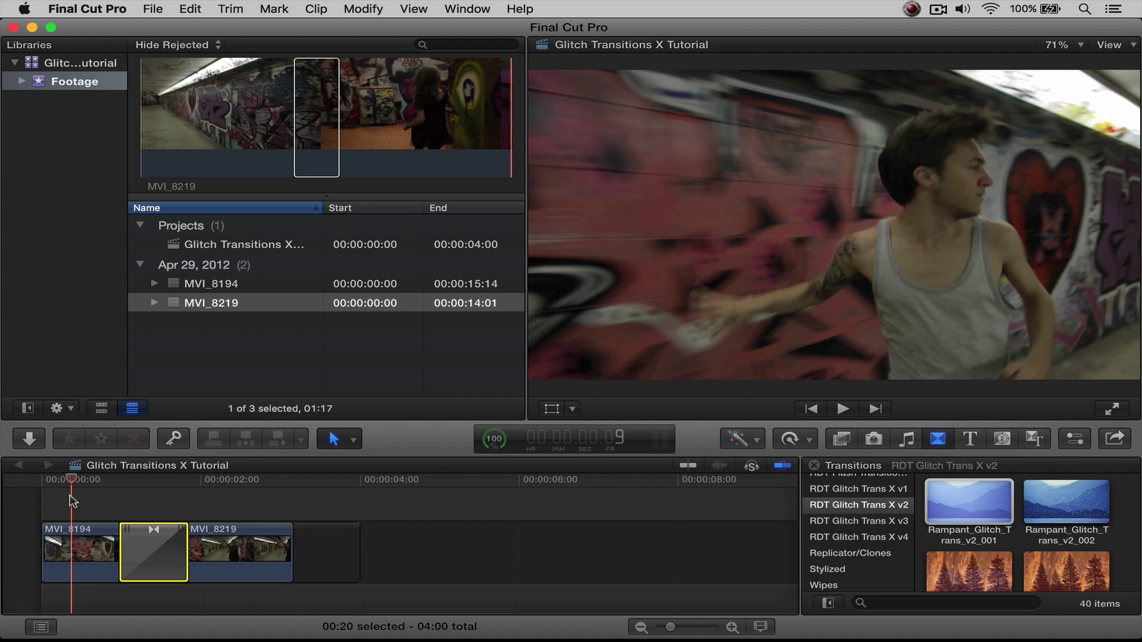
Step: Trim the trailing gap, repeat both clips and transition after it, and scrub through the 07:00 result
drag(359, 541, 318, 540)
drag(91, 498, 643, 542)
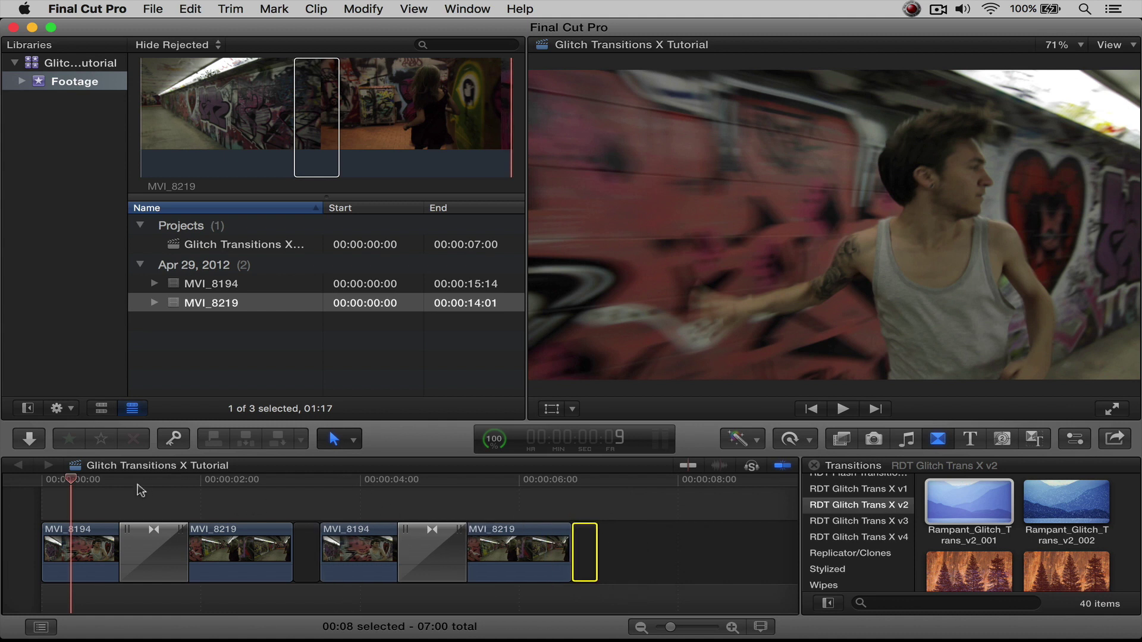
drag(83, 483, 178, 491)
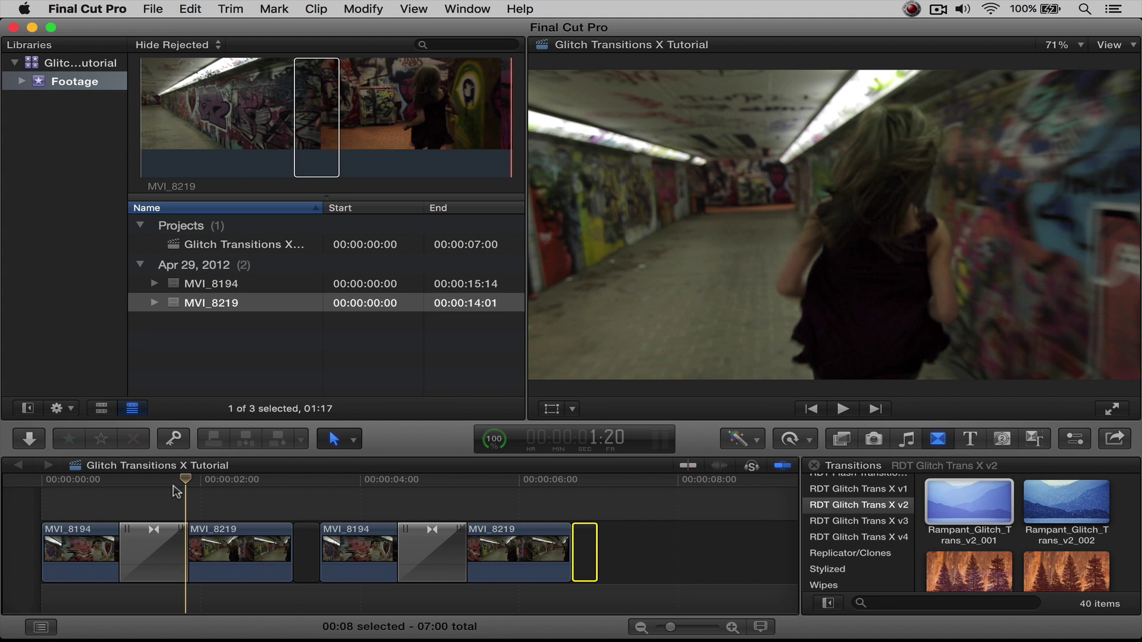
drag(177, 491, 399, 507)
Step: Select the second glitch transition and review its Inspector settings: Blend Mode Screen, displacement off
click(430, 550)
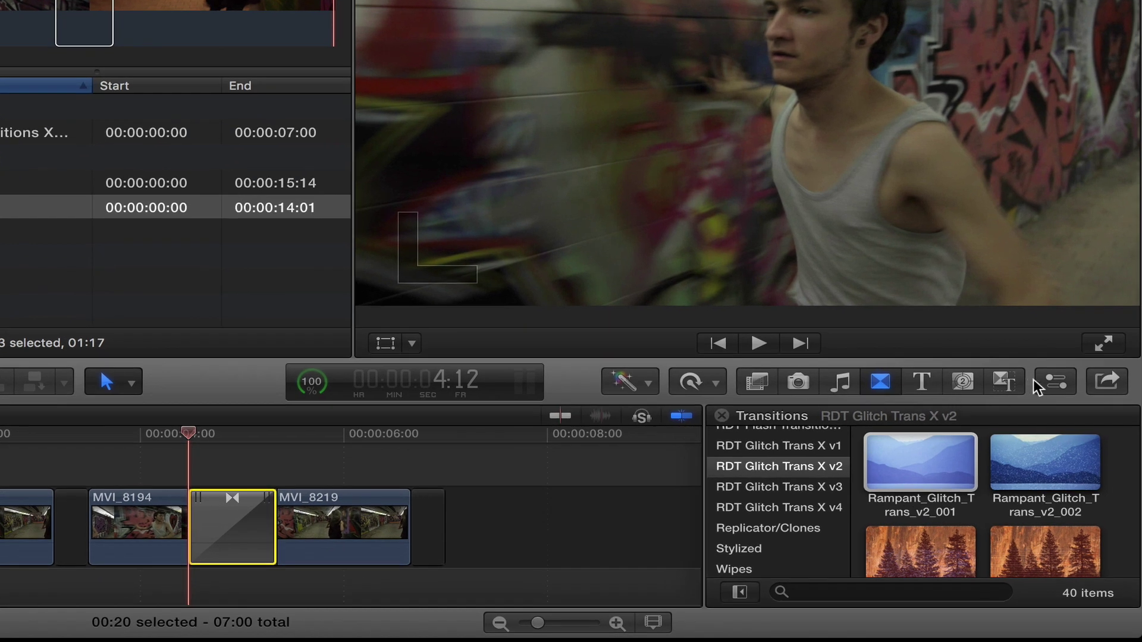
click(1056, 382)
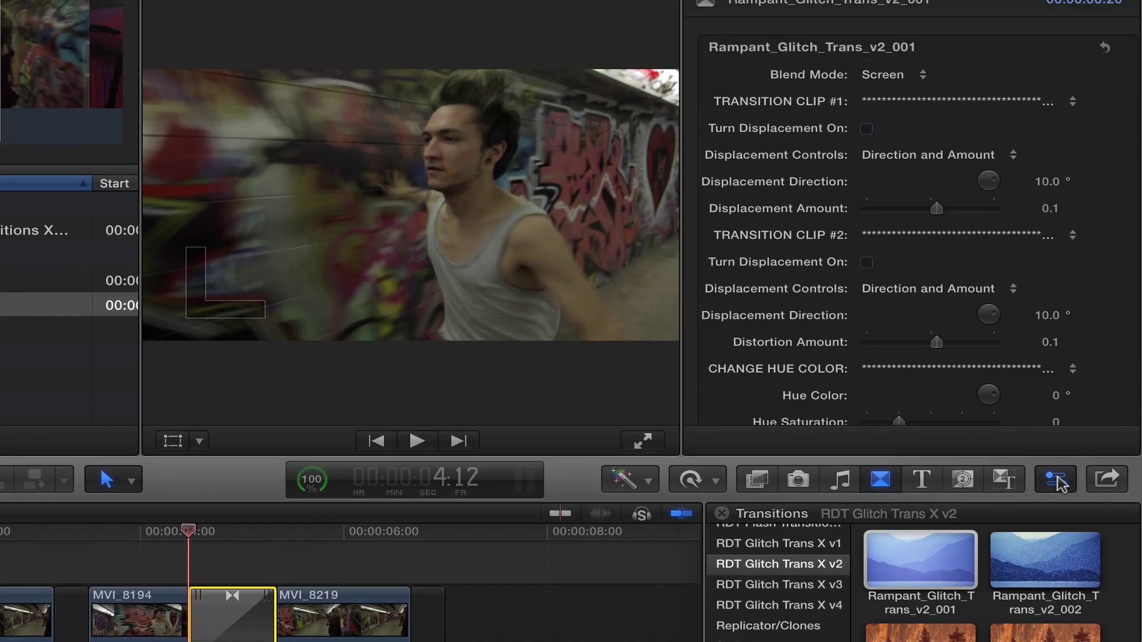
scroll(922, 187, down, 5)
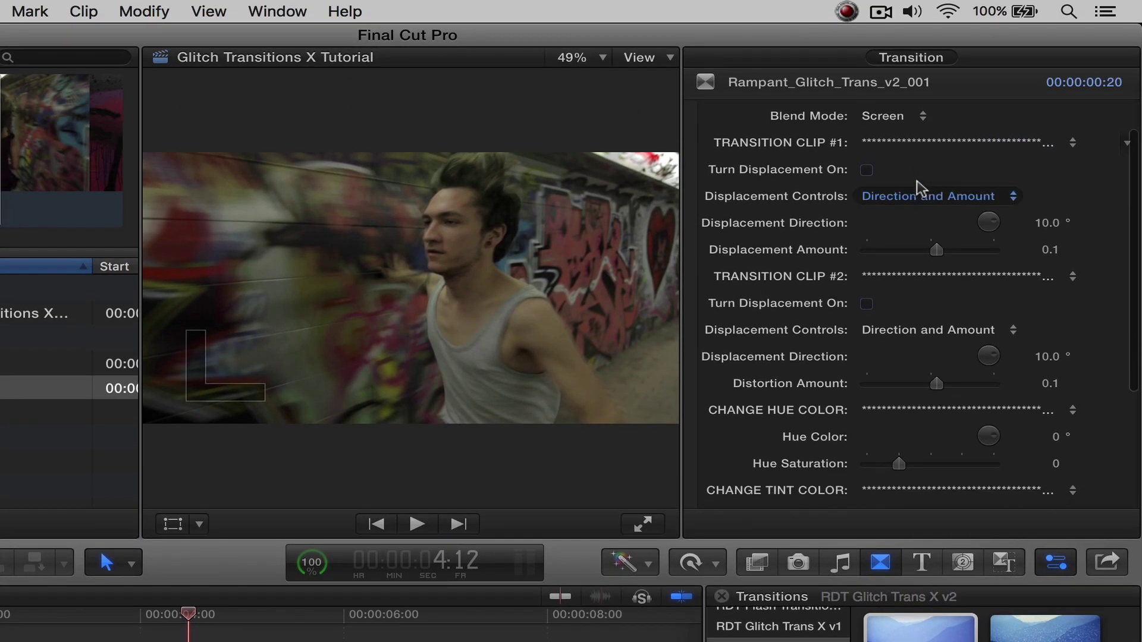
scroll(922, 187, down, 3)
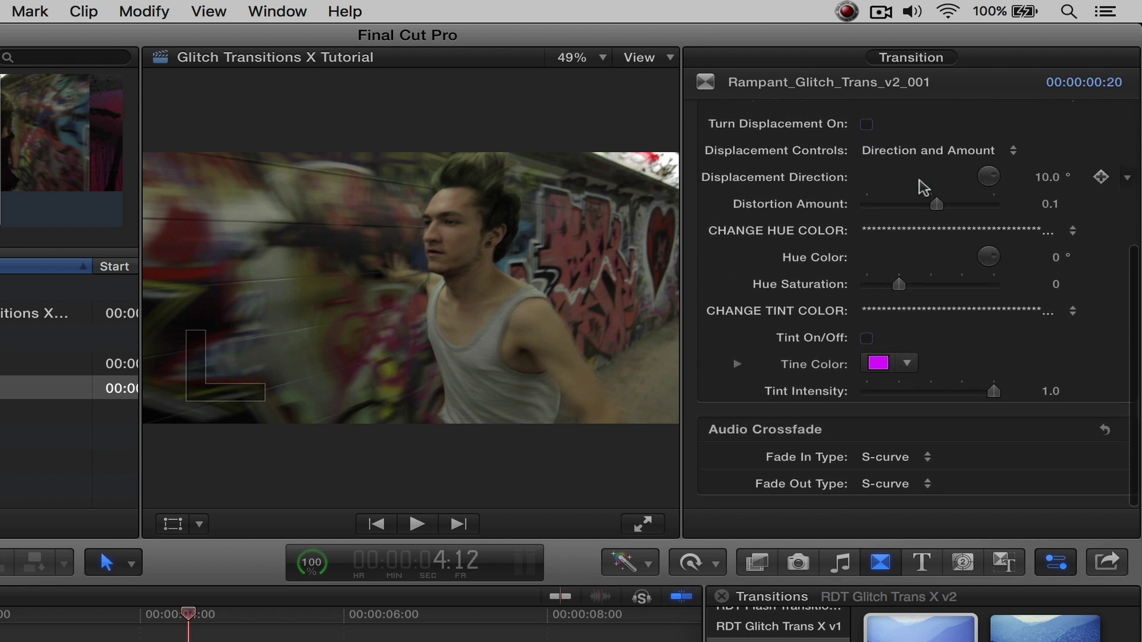
scroll(923, 185, up, 6)
scroll(922, 186, up, 2)
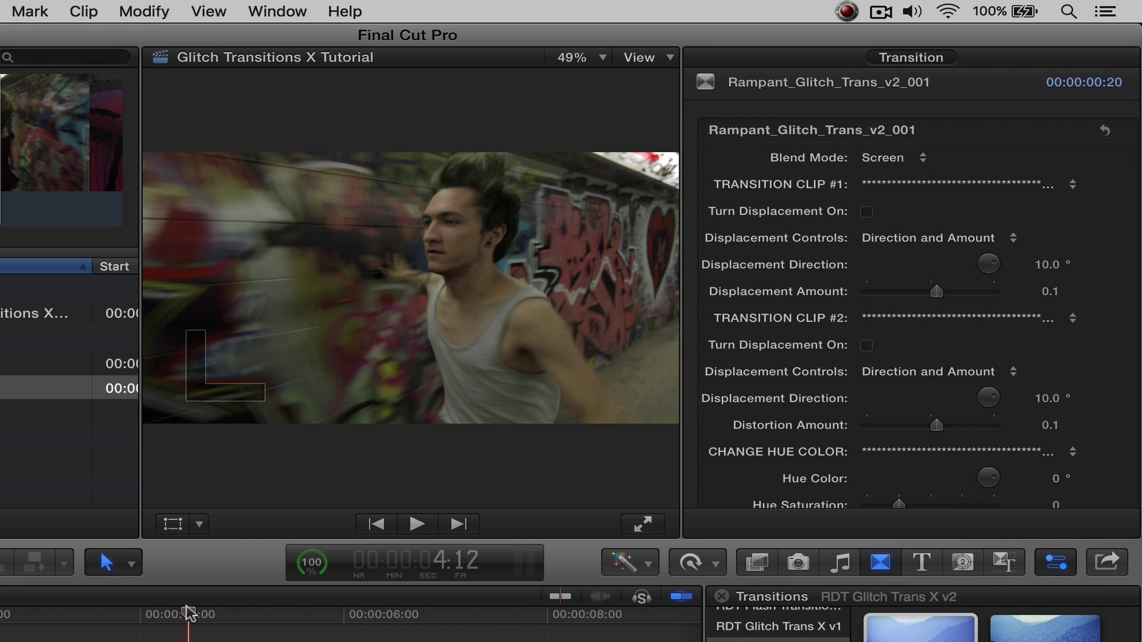
drag(194, 612, 205, 613)
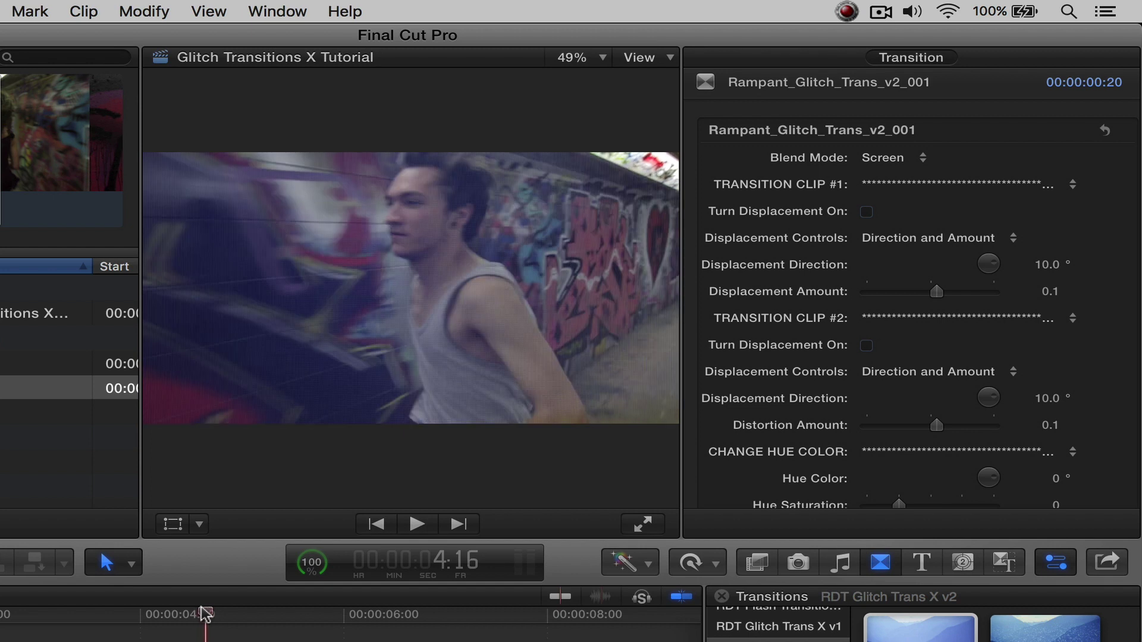
click(907, 160)
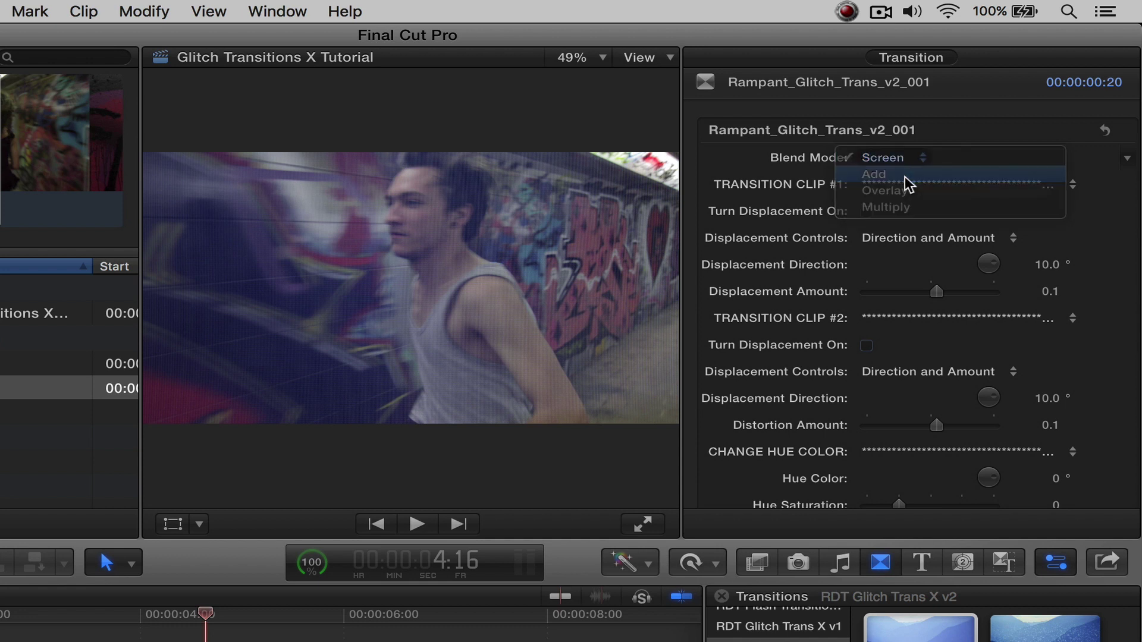
click(906, 178)
click(900, 154)
click(898, 174)
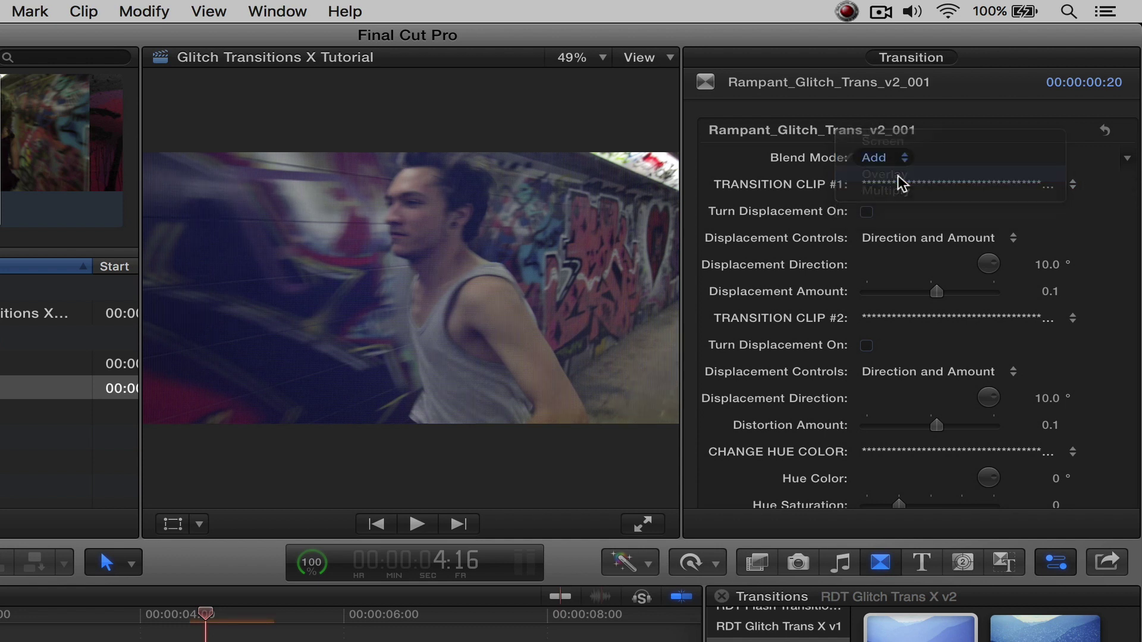
click(898, 158)
click(898, 174)
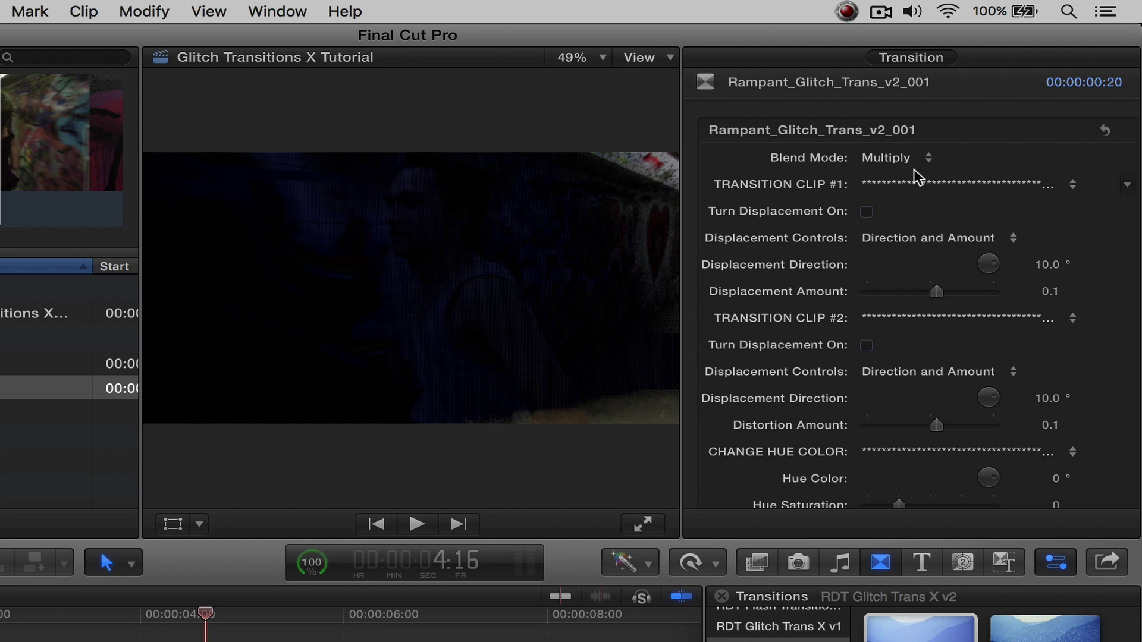
click(901, 160)
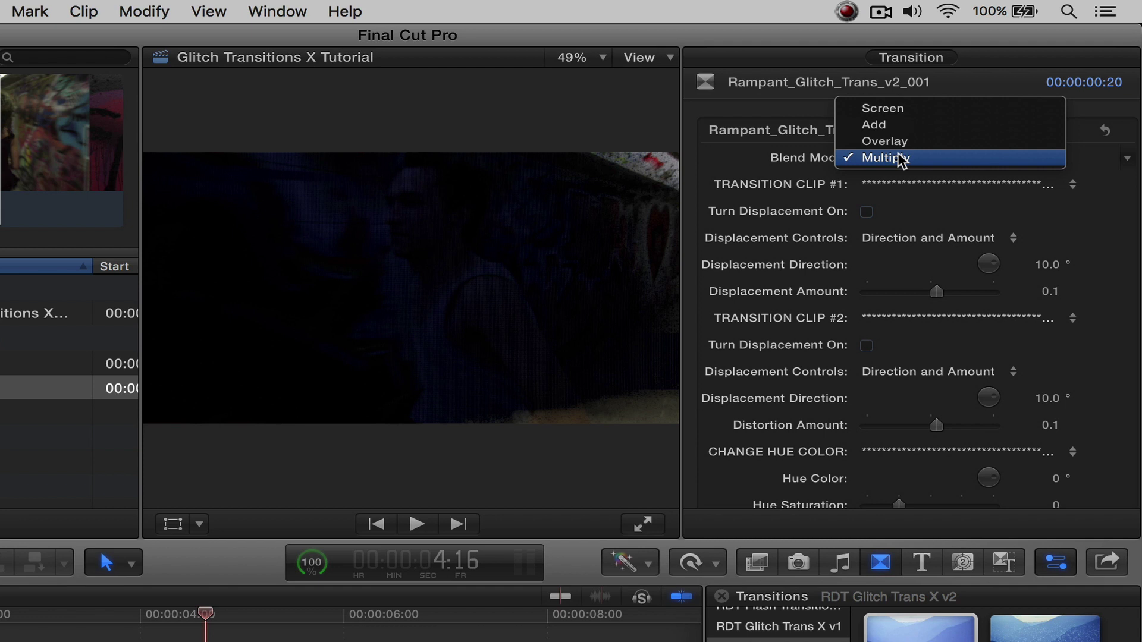
click(898, 109)
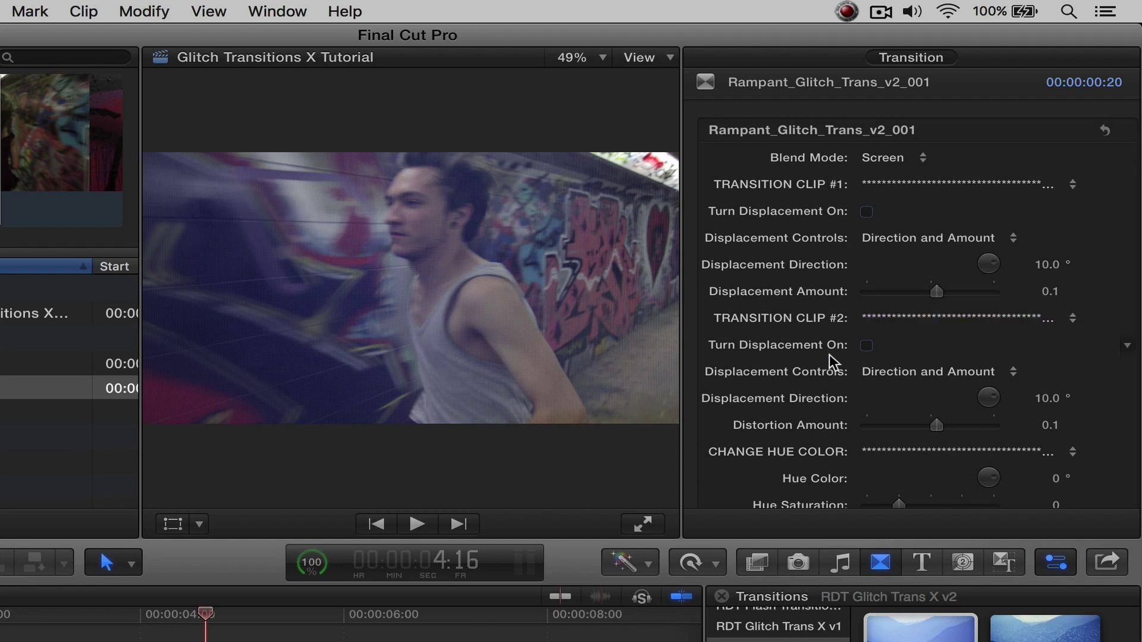
Step: Turn on displacement for Clip #1 and try direction-and-amount controls with amount -1.0
key(Left)
key(Left)
key(Left)
key(Left)
key(Right)
key(Right)
key(Right)
key(Right)
key(Right)
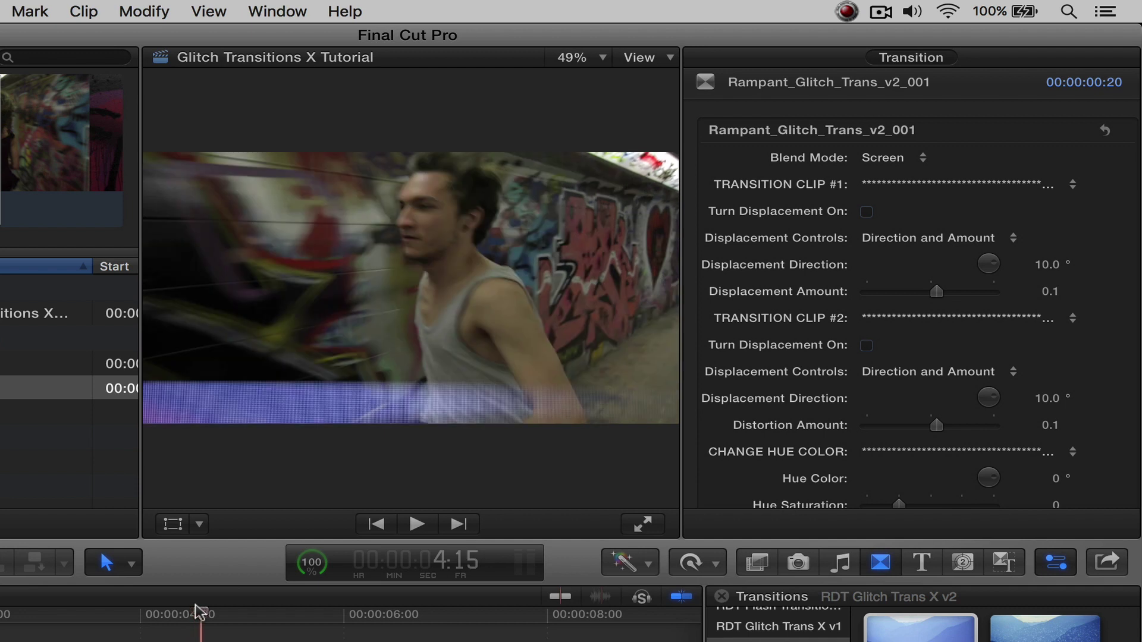
key(Left)
key(Left)
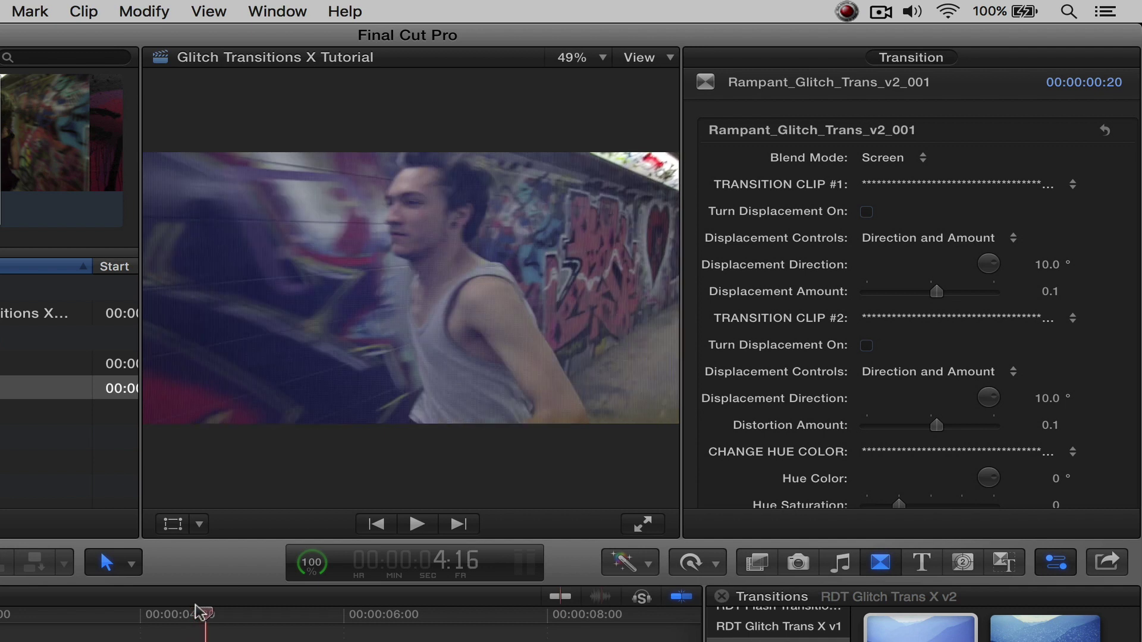
click(867, 211)
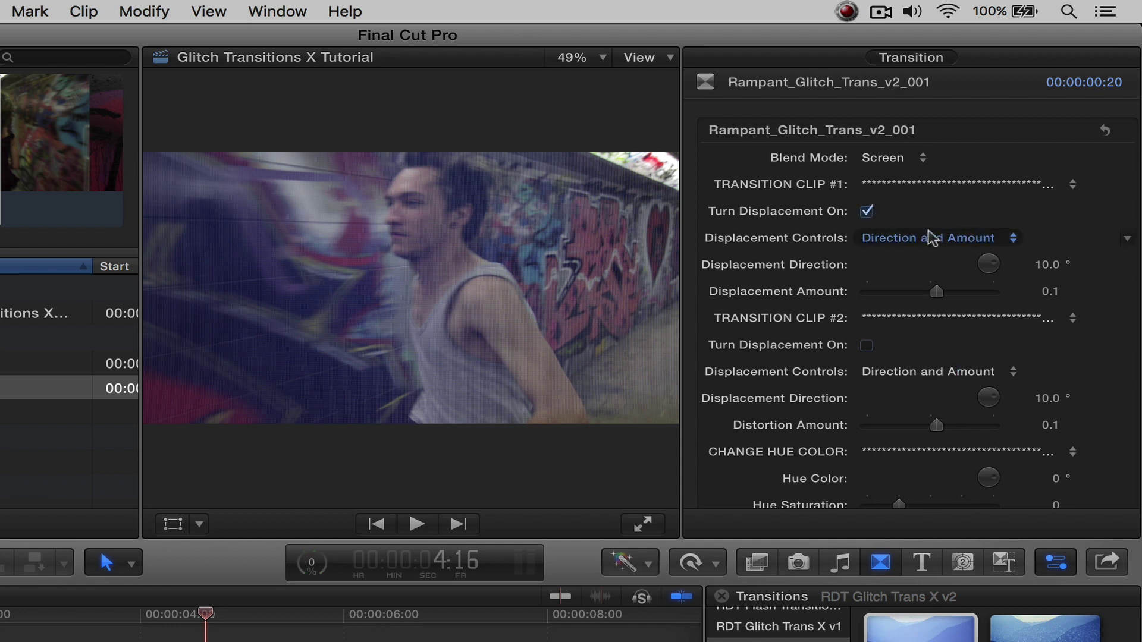
click(982, 238)
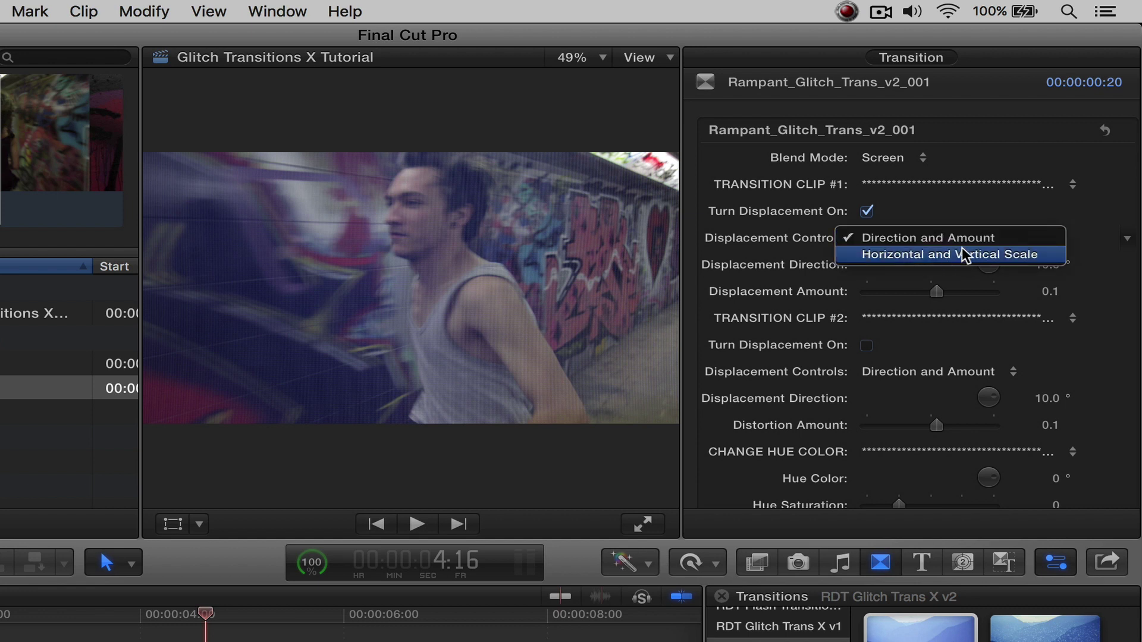
click(931, 237)
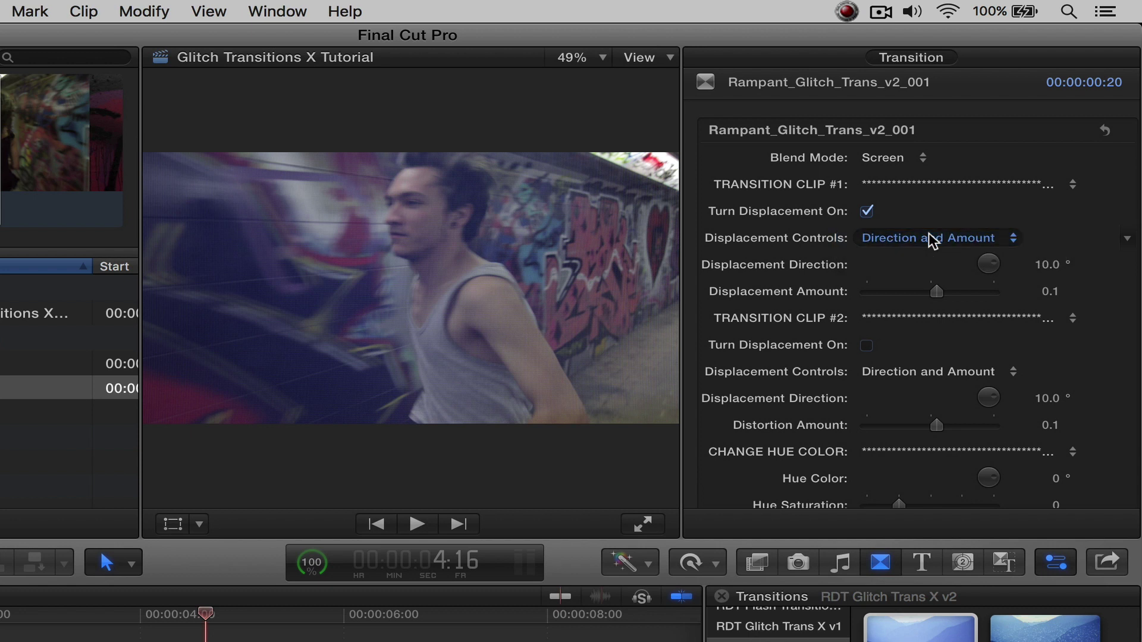
drag(939, 292, 866, 298)
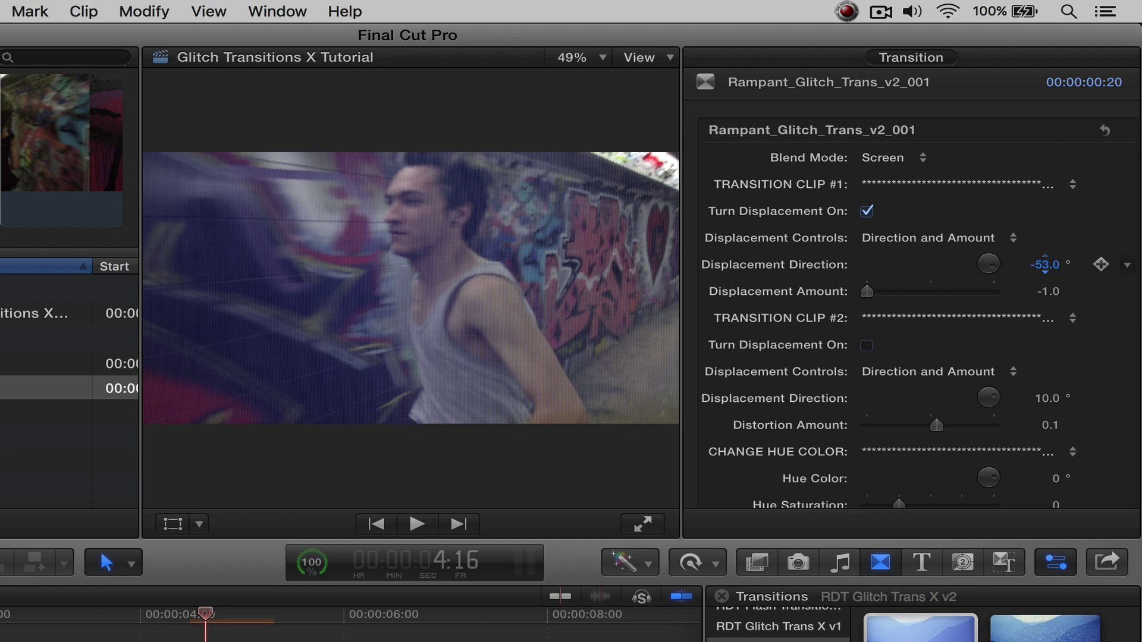
drag(1049, 272, 970, 262)
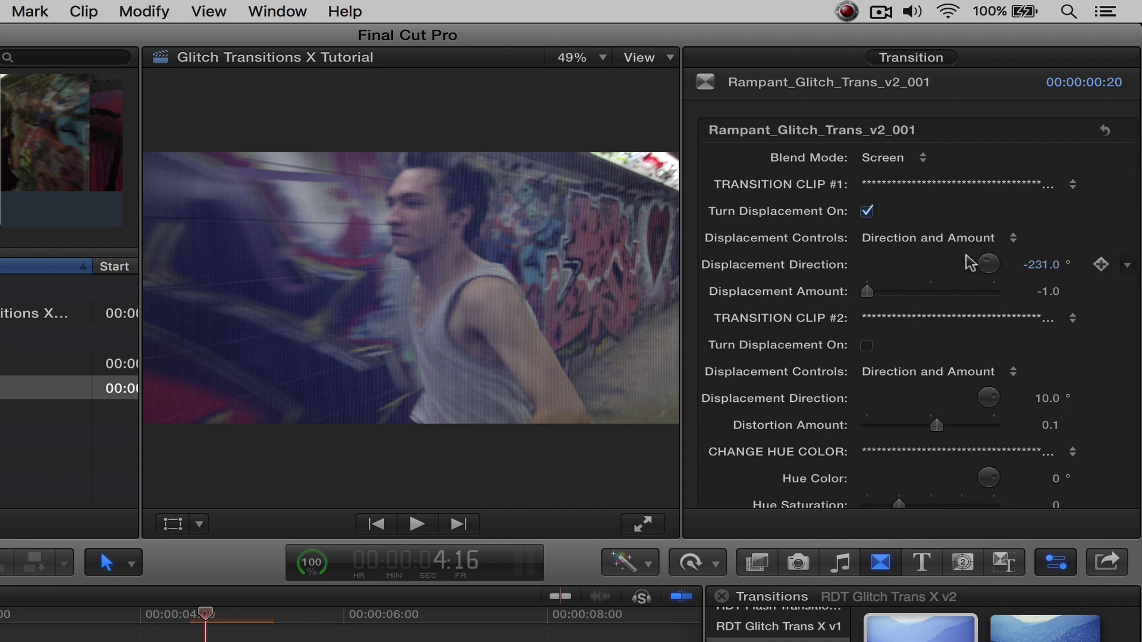
Step: Switch Clip #1 to Horizontal and Vertical Scale at -1.0 and 0.71, then enable Clip #2 displacement
click(928, 238)
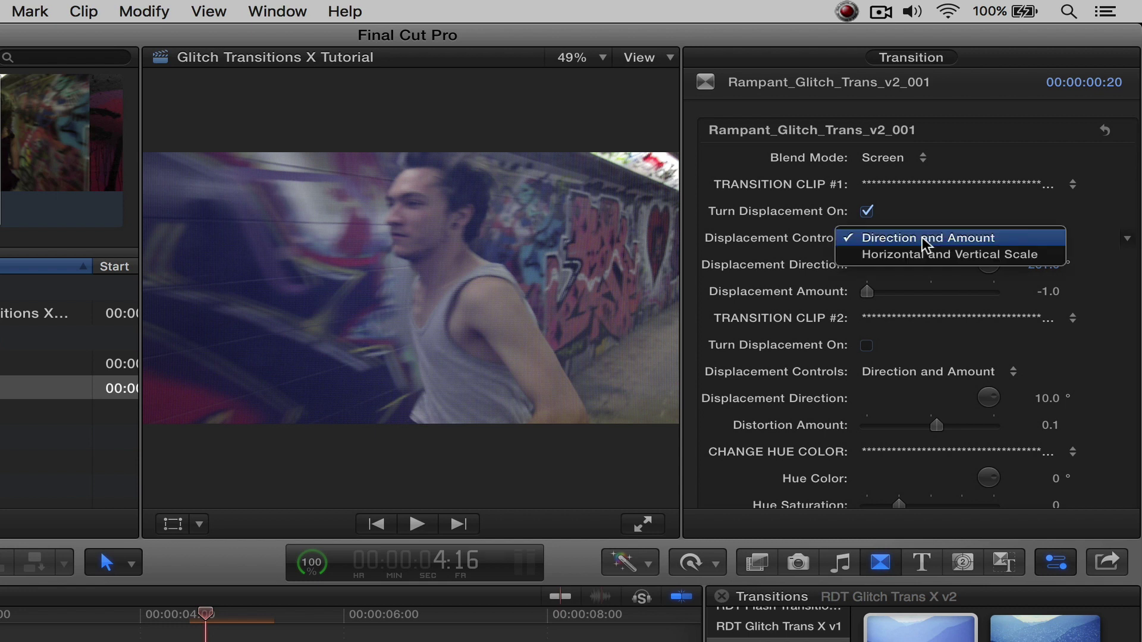
click(916, 255)
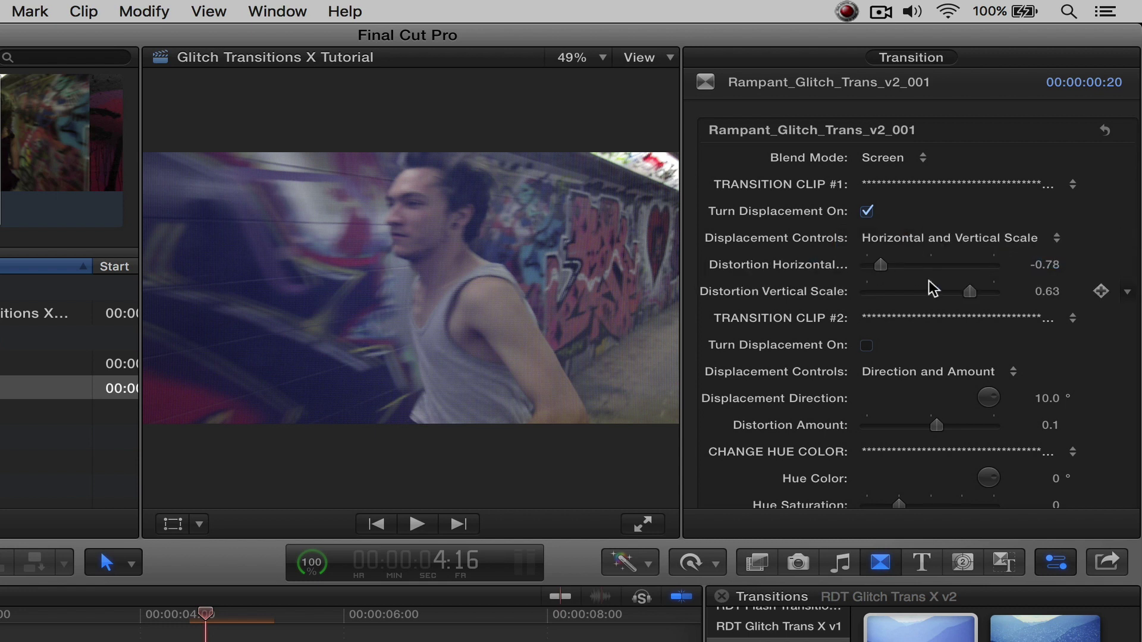
click(882, 264)
drag(886, 269, 979, 304)
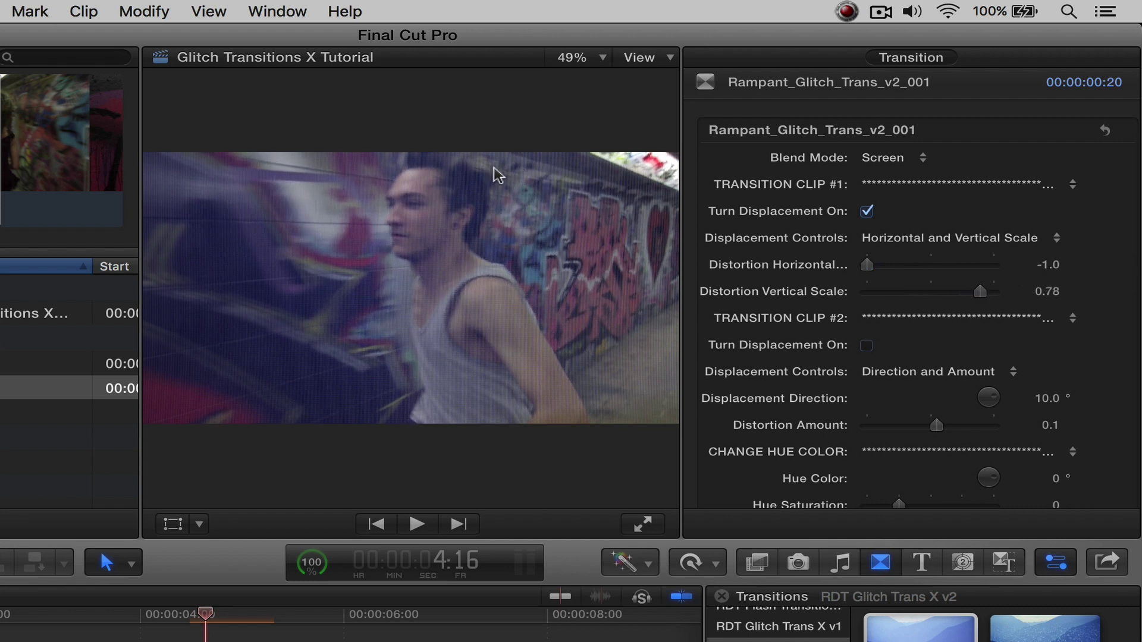
drag(934, 296, 976, 297)
mouse_move(234, 618)
mouse_down()
mouse_move(216, 616)
mouse_move(226, 618)
mouse_up()
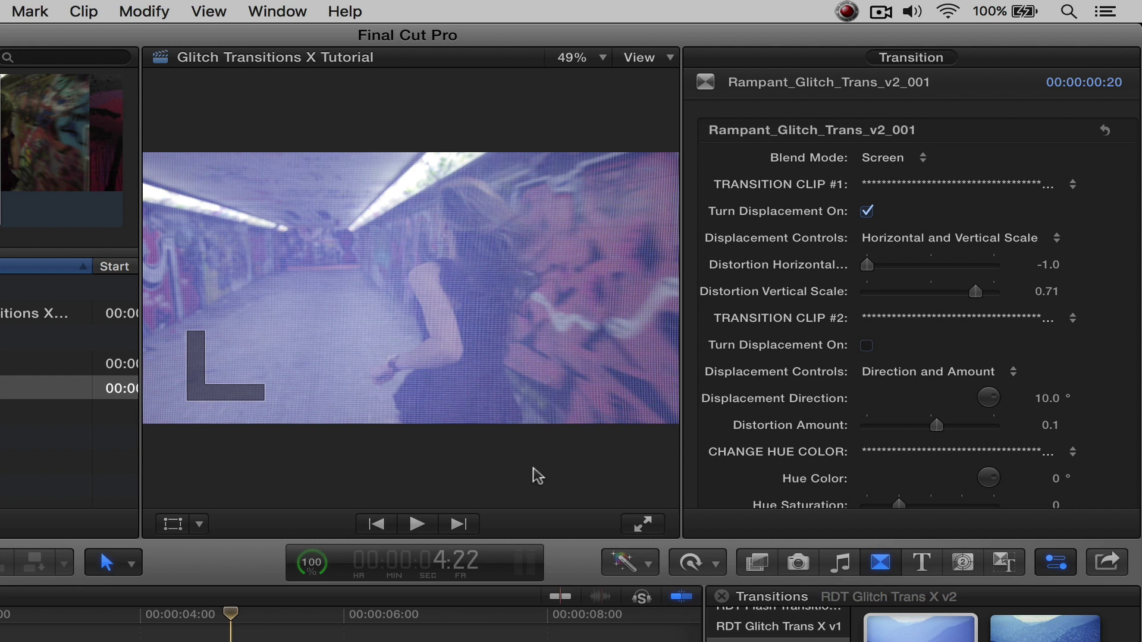
click(867, 346)
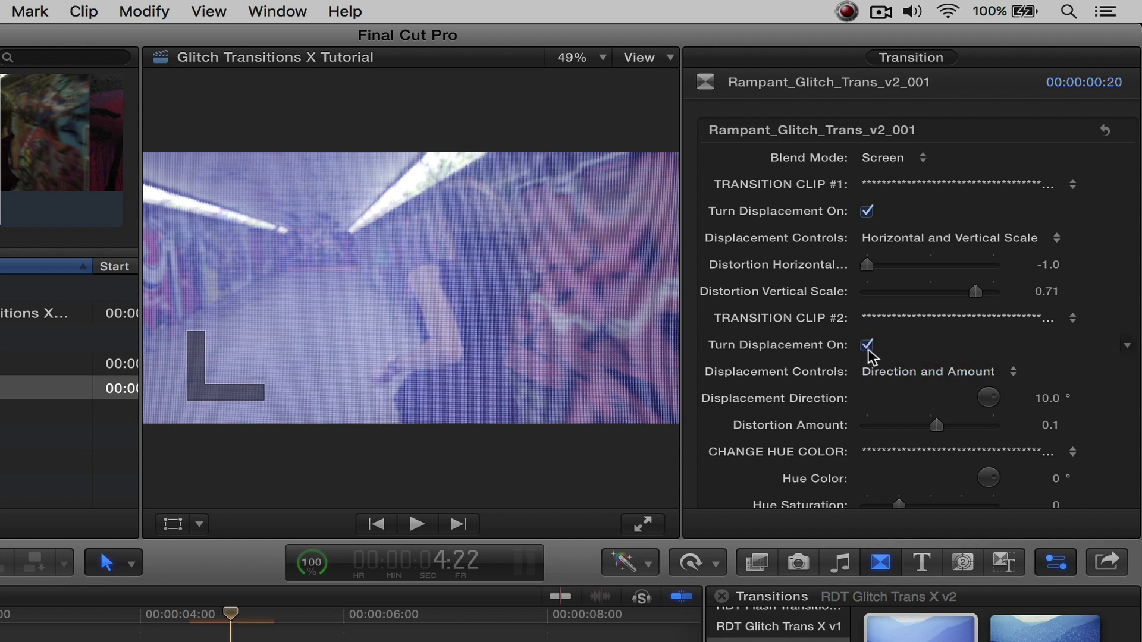
Step: Set Clip #2 displacement to Horizontal and Vertical Scale at 1.0 and -0.89, then play the transition
drag(937, 426, 847, 428)
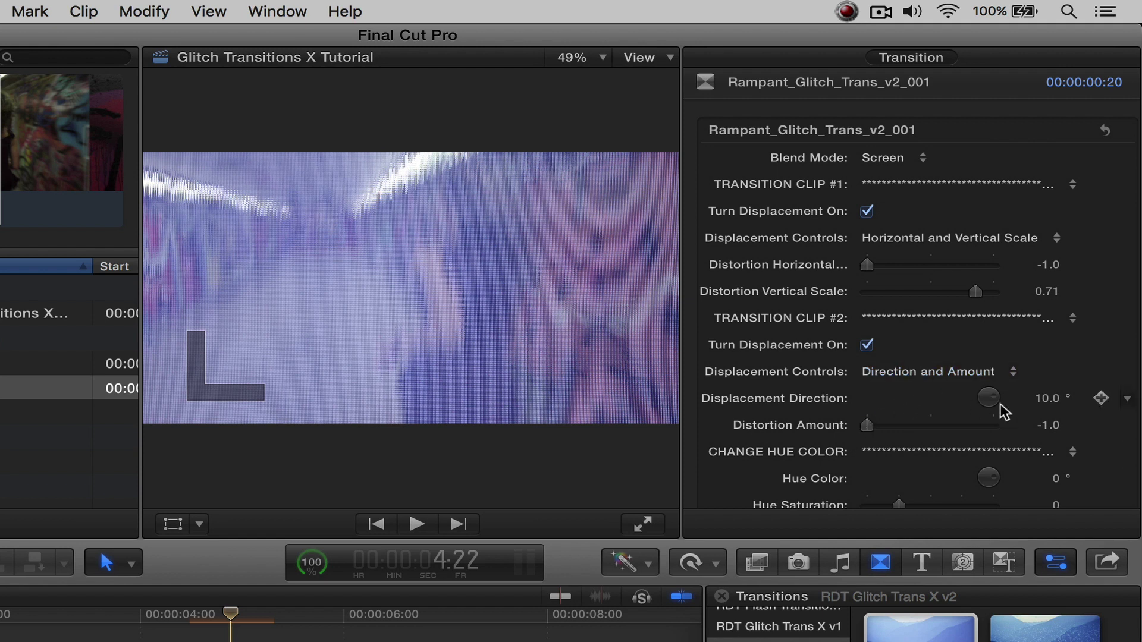
mouse_move(995, 402)
mouse_down()
mouse_move(974, 387)
mouse_move(977, 415)
mouse_move(1007, 400)
mouse_move(1012, 410)
mouse_move(1001, 393)
mouse_up()
click(969, 373)
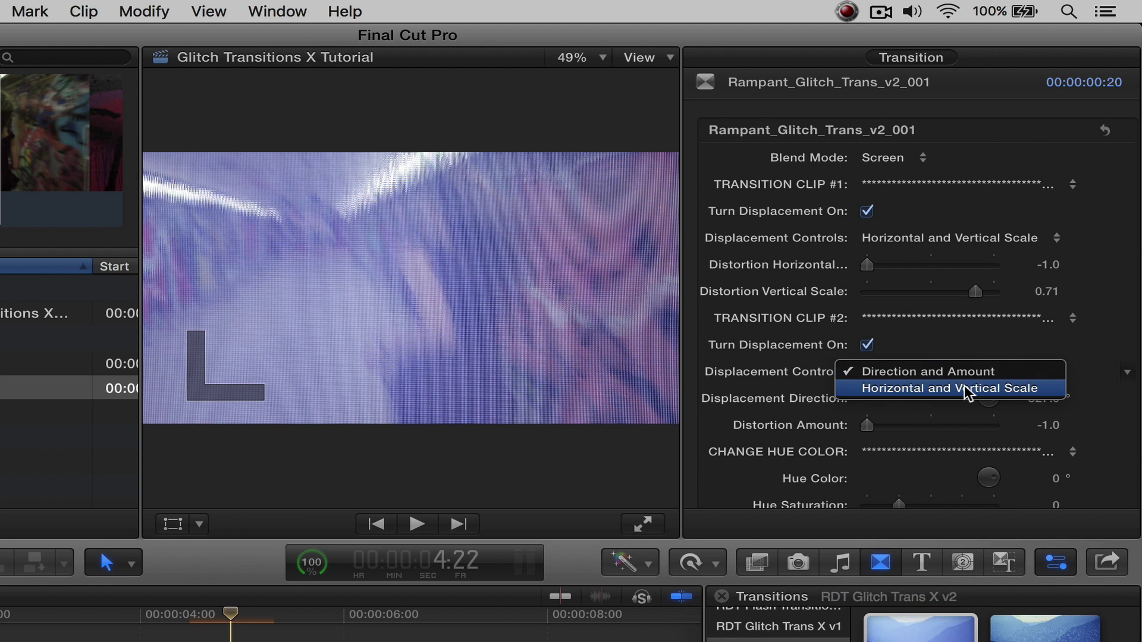
click(949, 408)
drag(958, 399, 1000, 400)
drag(877, 425, 870, 432)
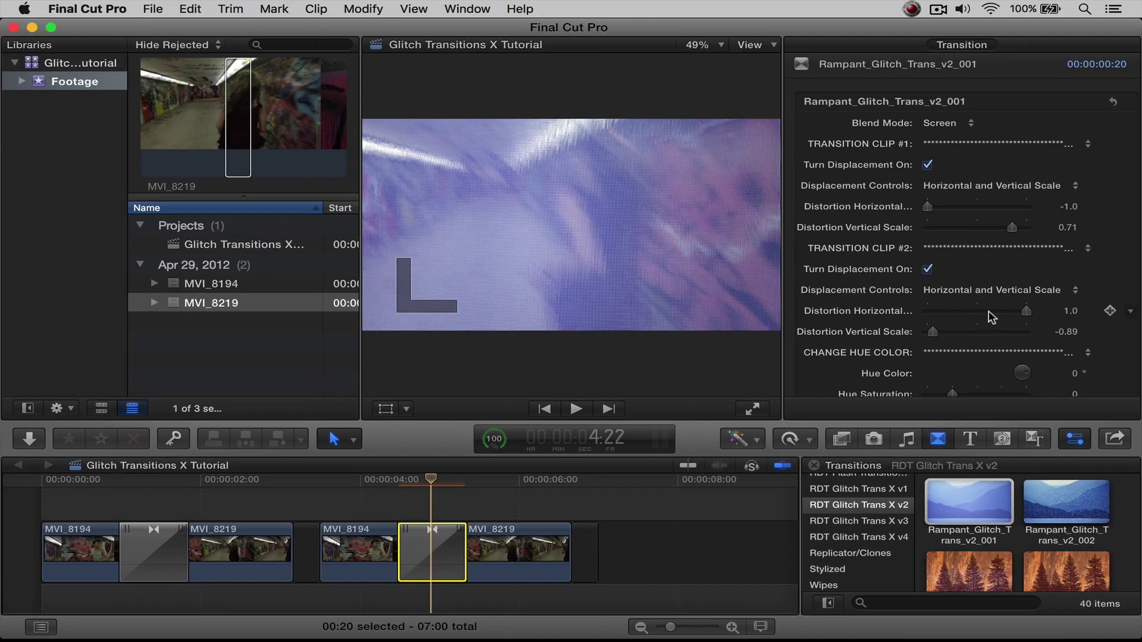
drag(430, 483, 315, 491)
key(space)
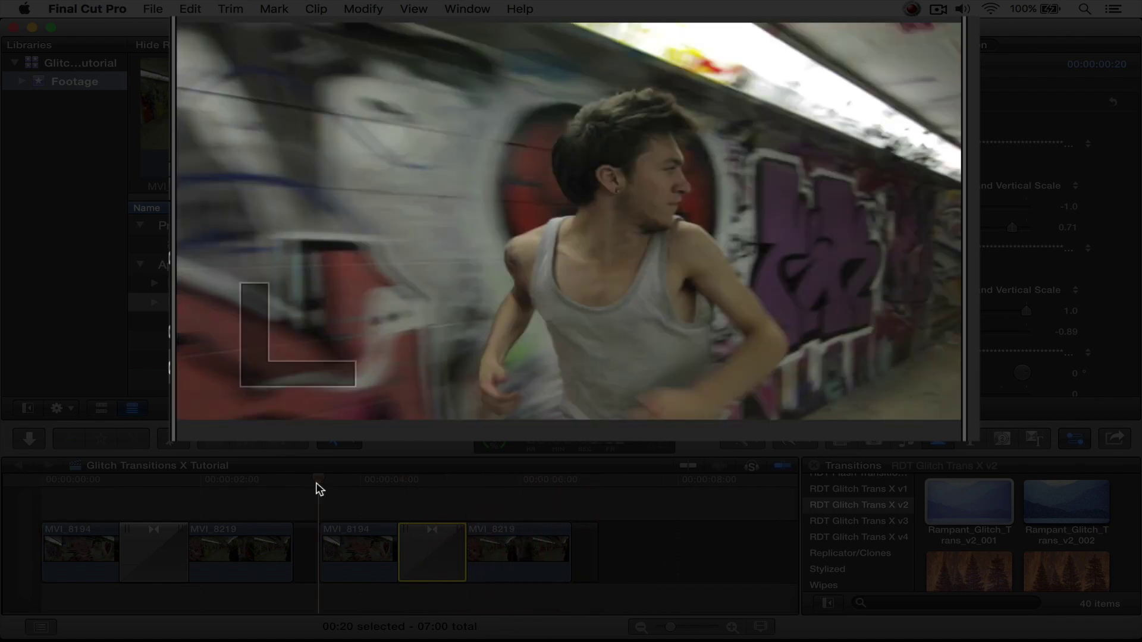
click(316, 485)
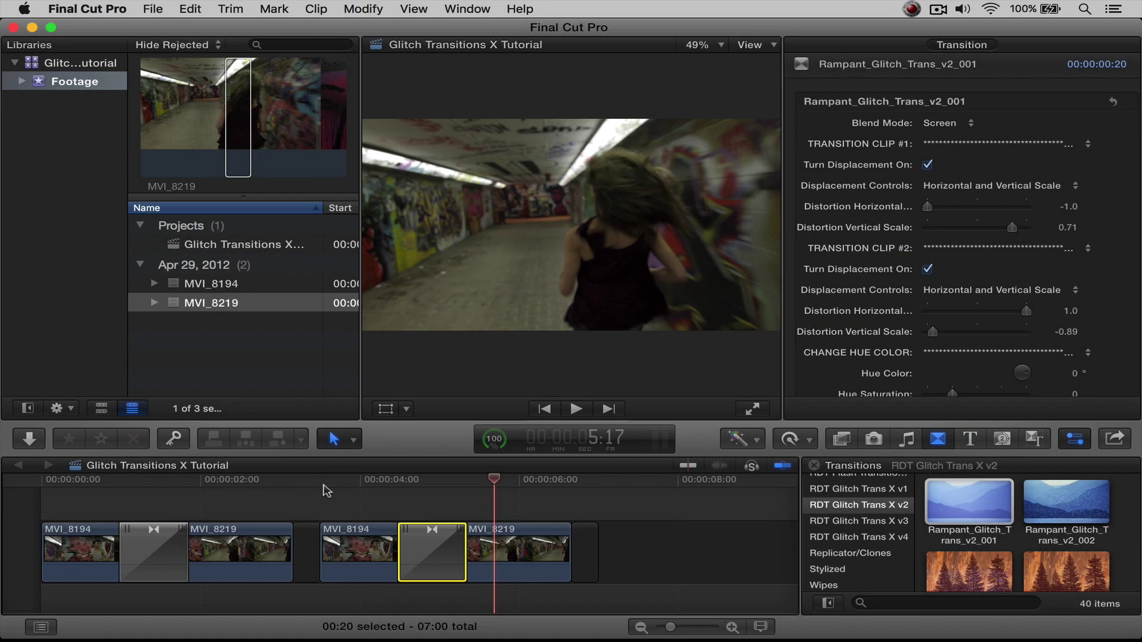
Step: Option-drag MVI_8194, its transition and MVI_8219 to the end of the timeline
drag(376, 496, 670, 544)
scroll(595, 542, right, 5)
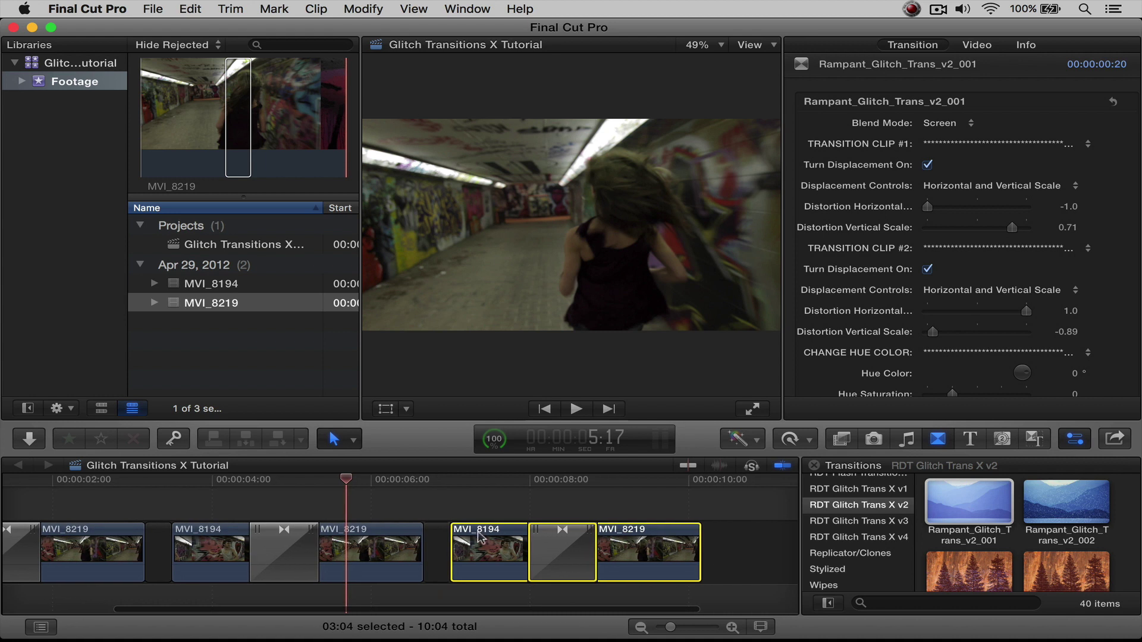
click(438, 547)
alt+drag(439, 547, 741, 538)
Step: Select the copied transition to show its settings and play it back
click(581, 479)
click(562, 554)
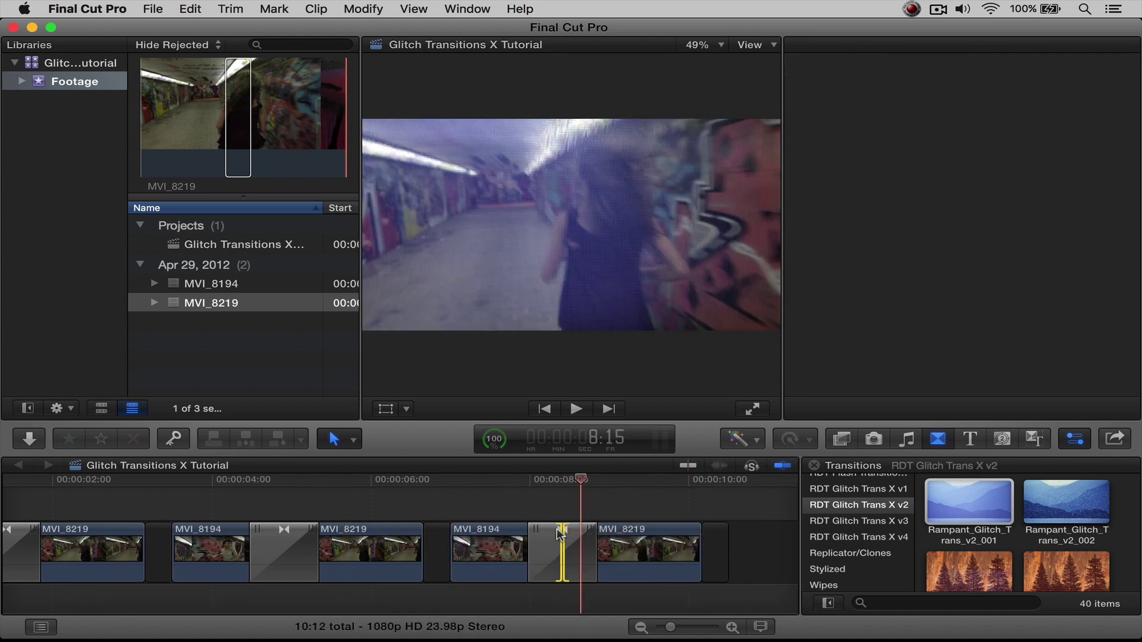
click(486, 479)
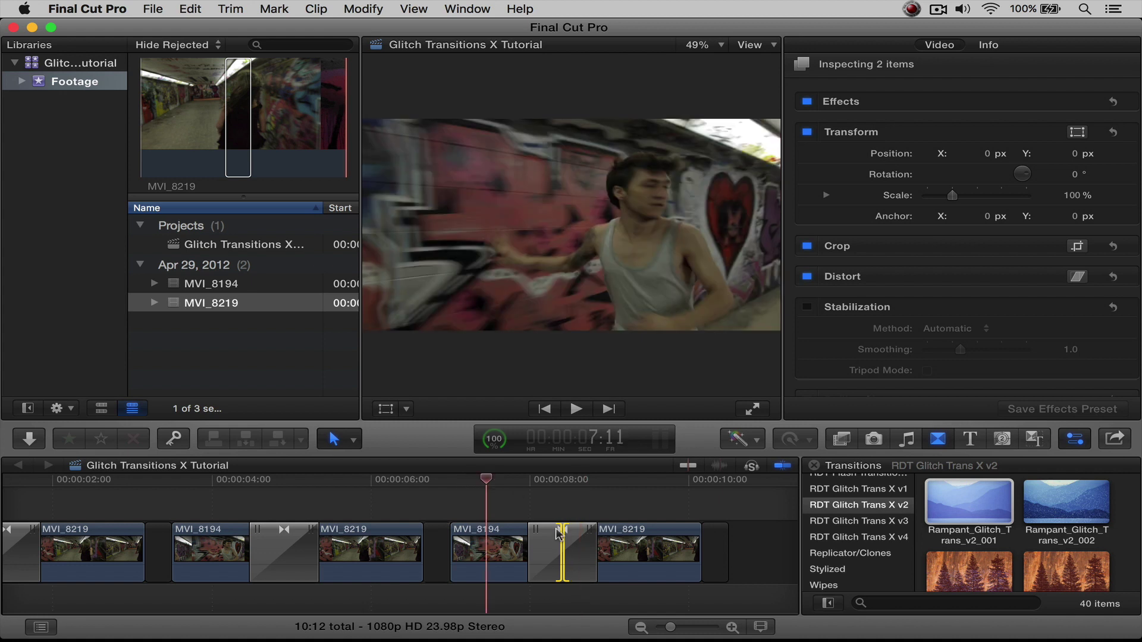
click(548, 549)
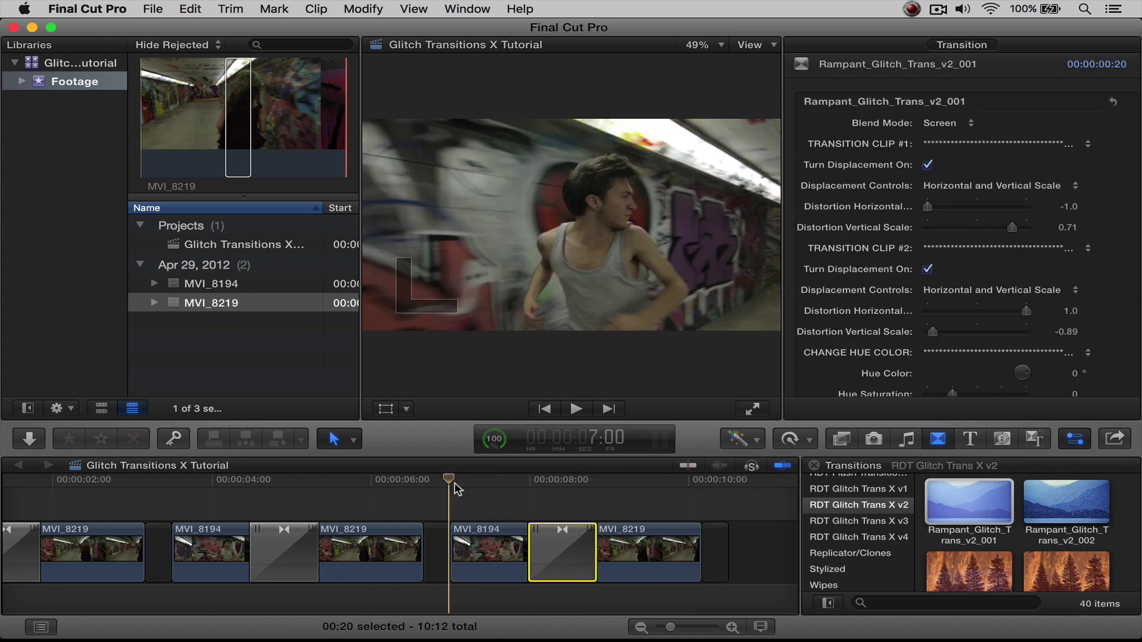
key(space)
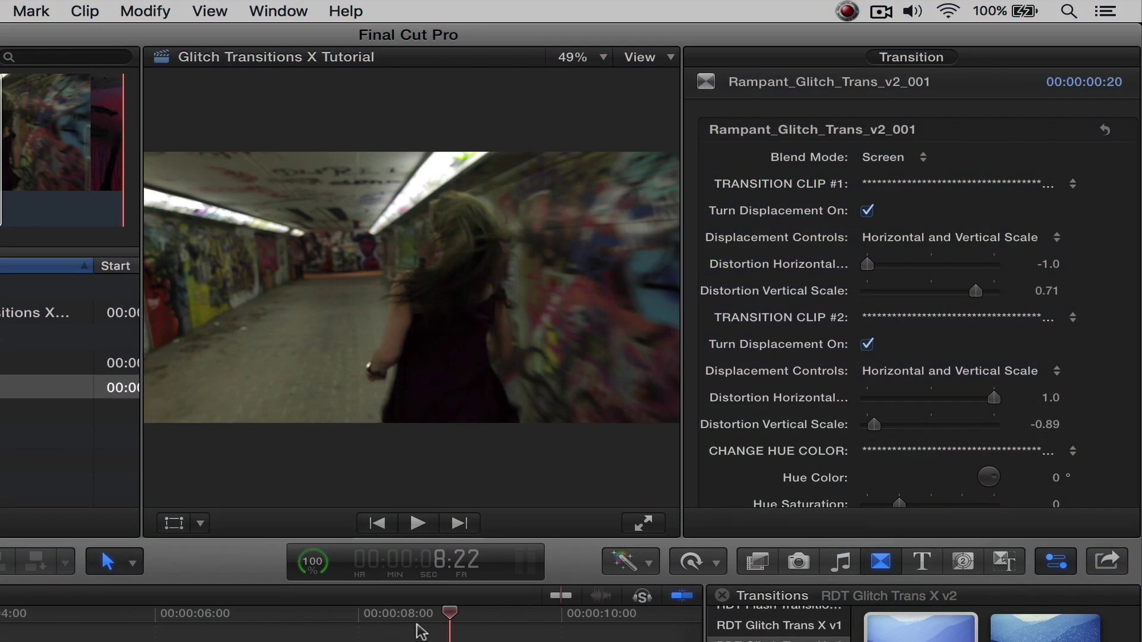
Step: Set the copied transition's Hue Color to 270.0° and Hue Saturation to -0.42
key(space)
click(439, 615)
drag(450, 621, 386, 633)
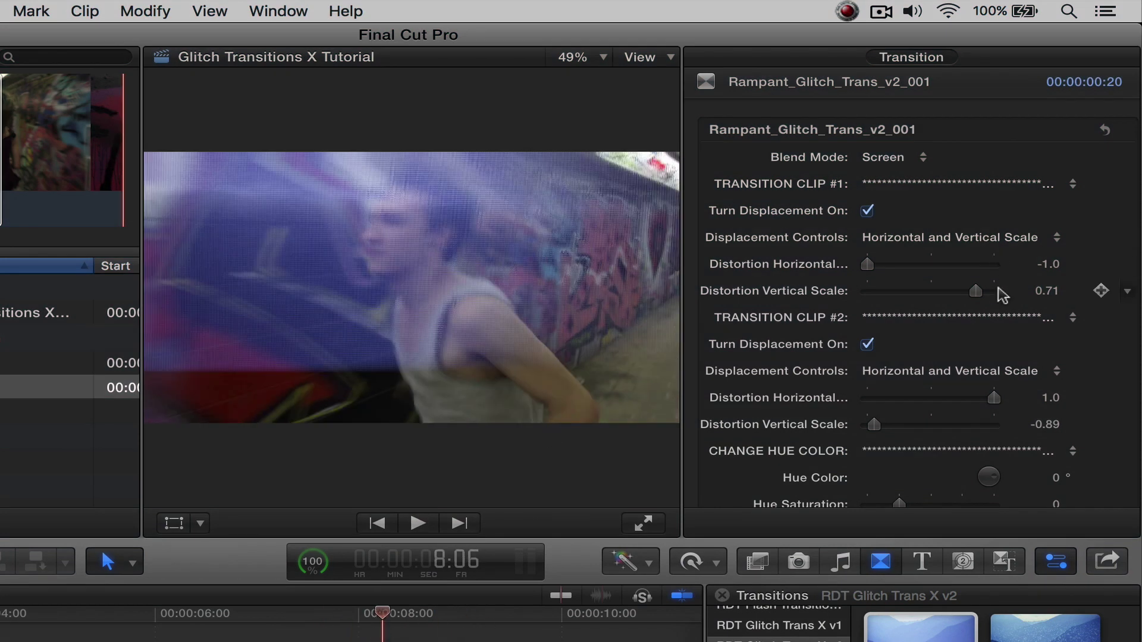
scroll(996, 280, down, 4)
scroll(1000, 292, down, 4)
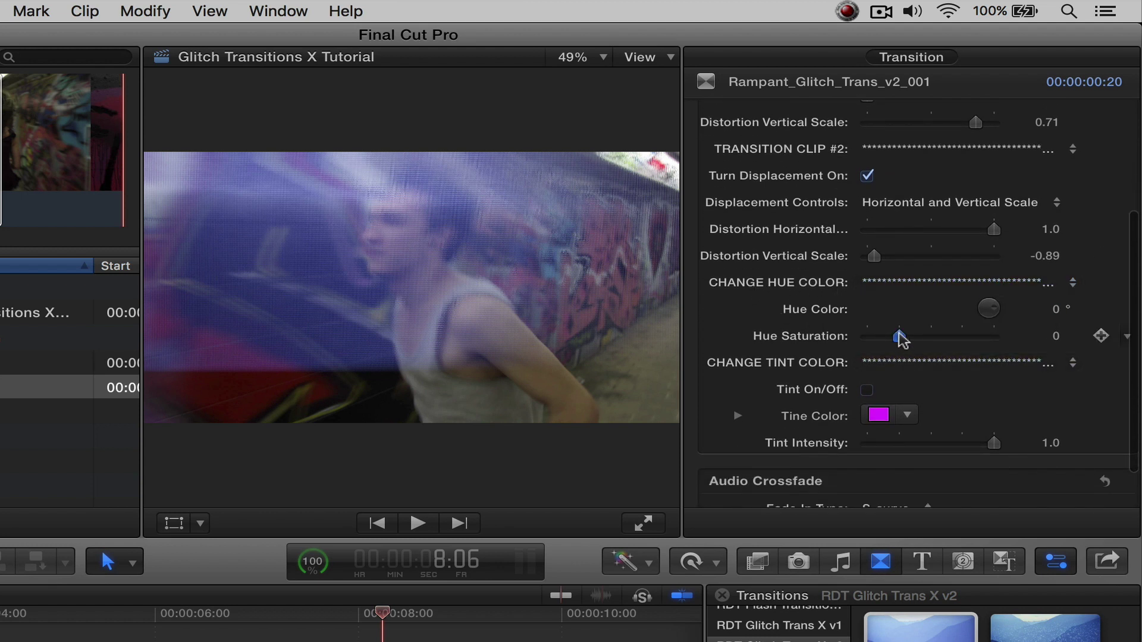
mouse_move(902, 341)
mouse_down()
mouse_move(977, 344)
mouse_move(859, 347)
mouse_move(899, 339)
mouse_up()
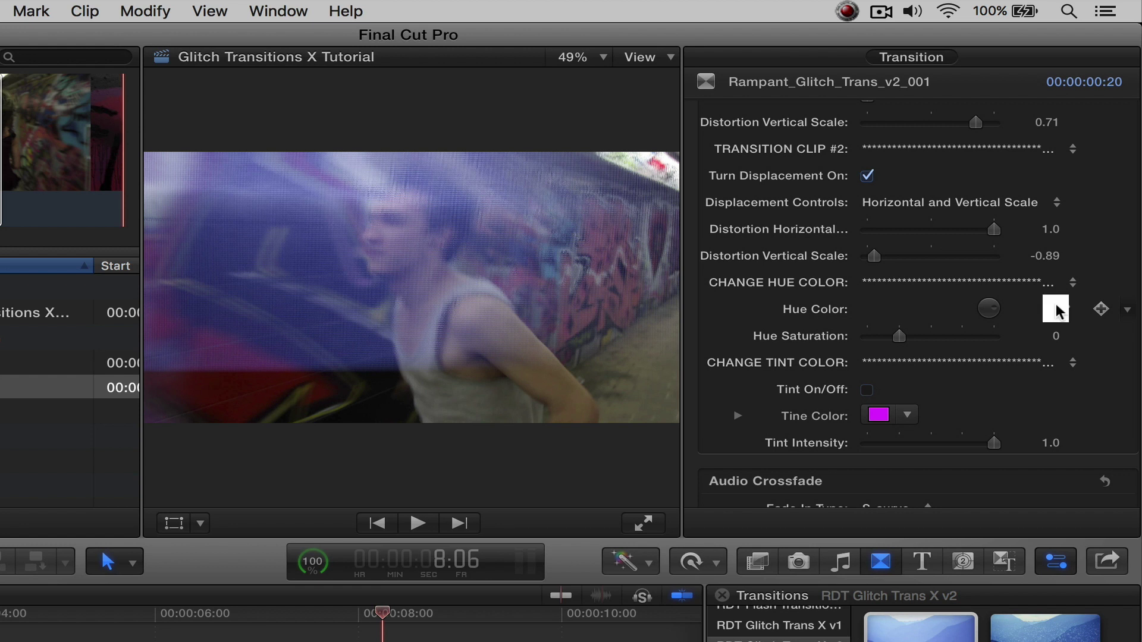
drag(1047, 309, 992, 326)
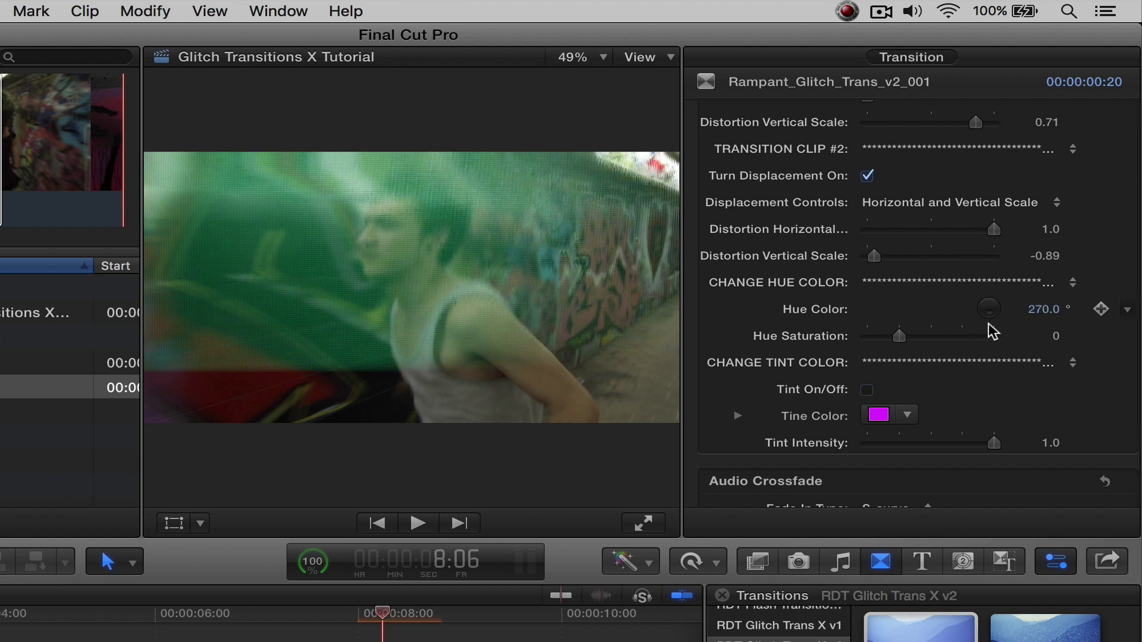
mouse_move(899, 337)
mouse_down()
mouse_move(933, 338)
mouse_move(871, 338)
mouse_move(885, 337)
mouse_up()
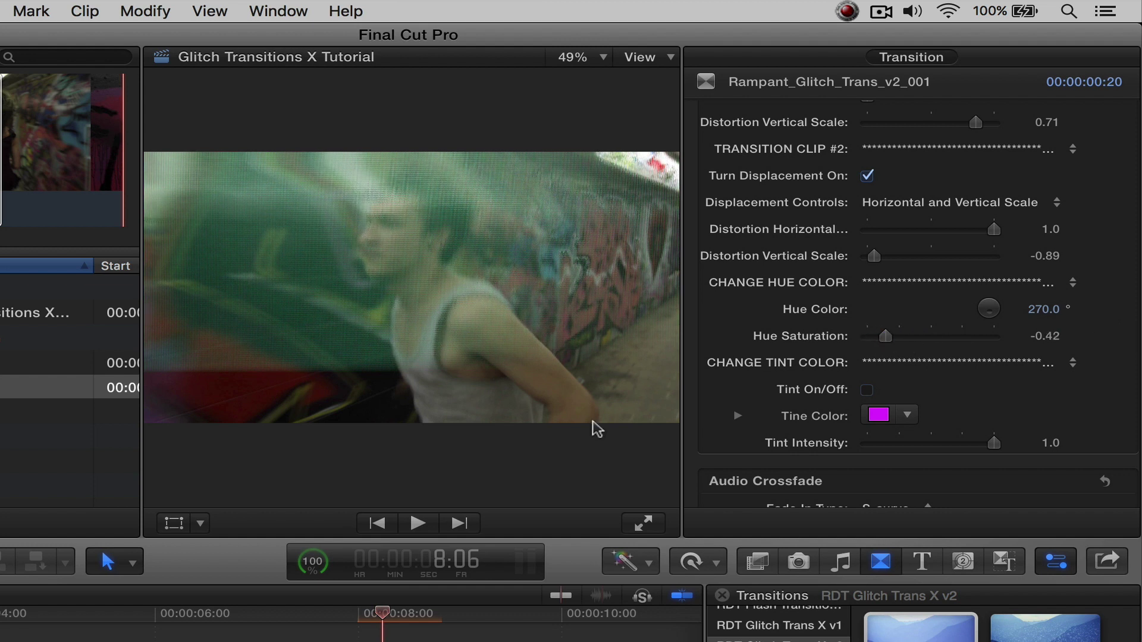
Step: Play the recoloured transition against the first one, then return to a glitch frame
drag(360, 621, 257, 622)
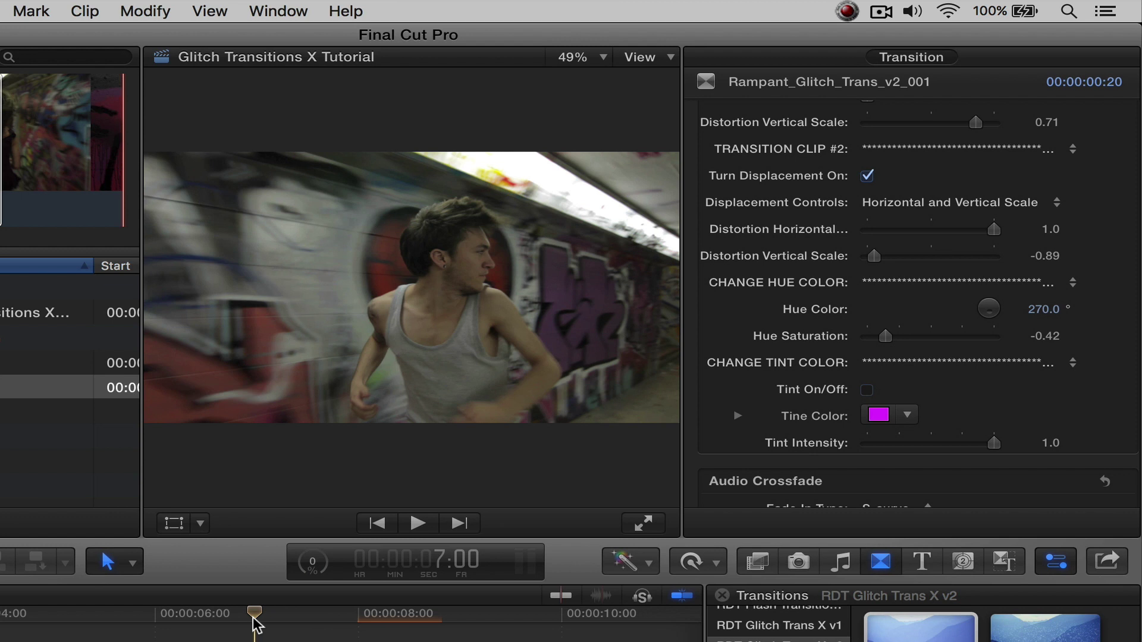
key(space)
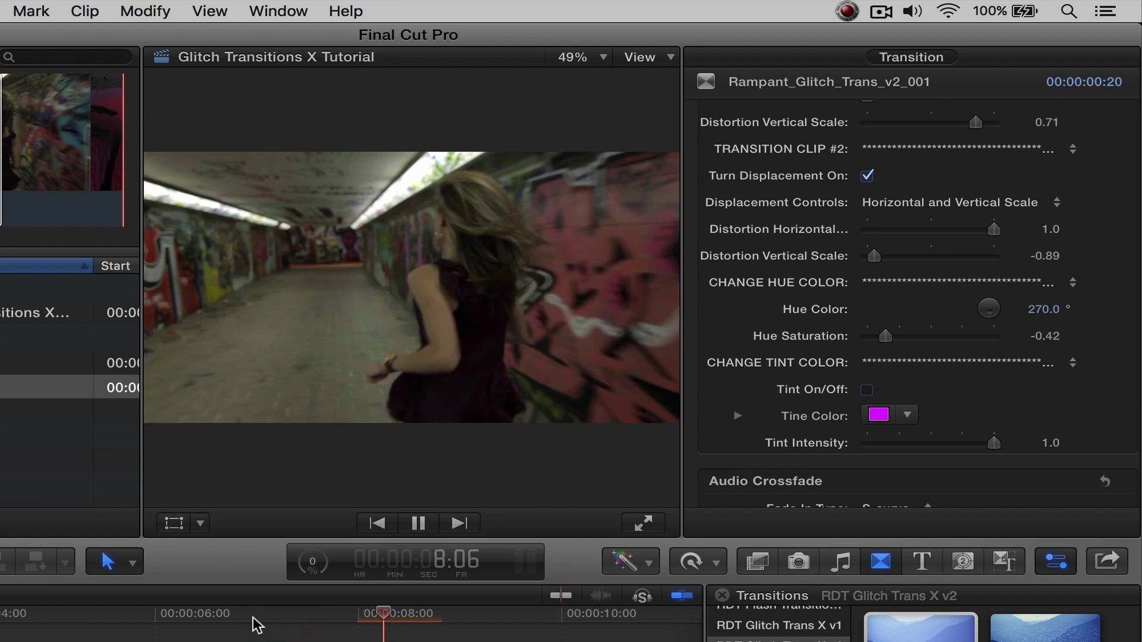
key(space)
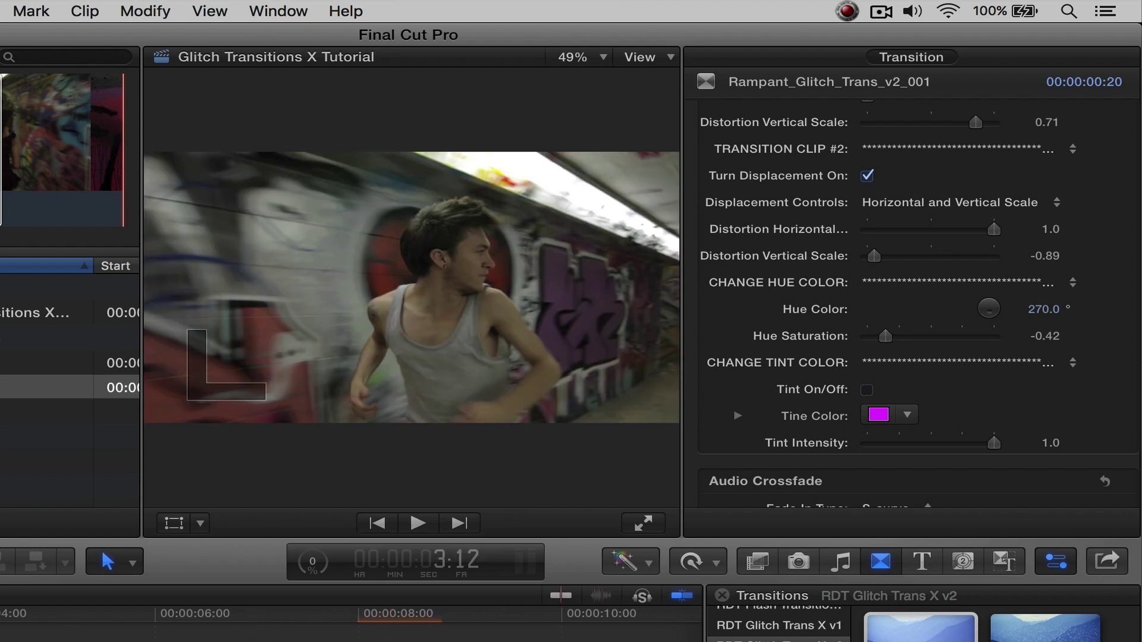
key(space)
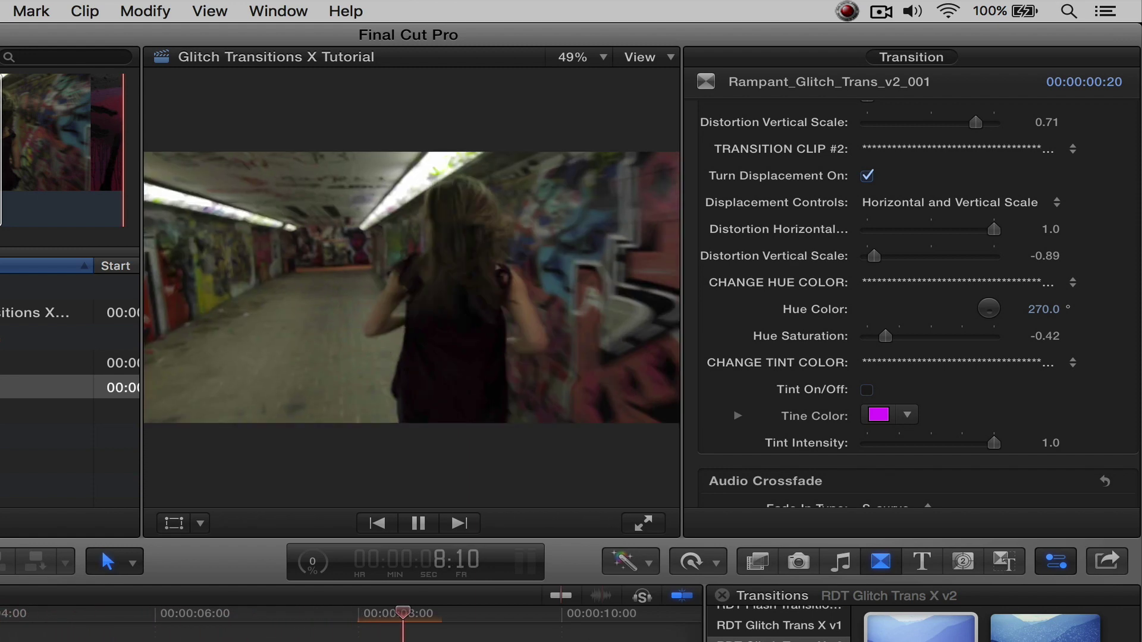
key(space)
drag(443, 623, 378, 625)
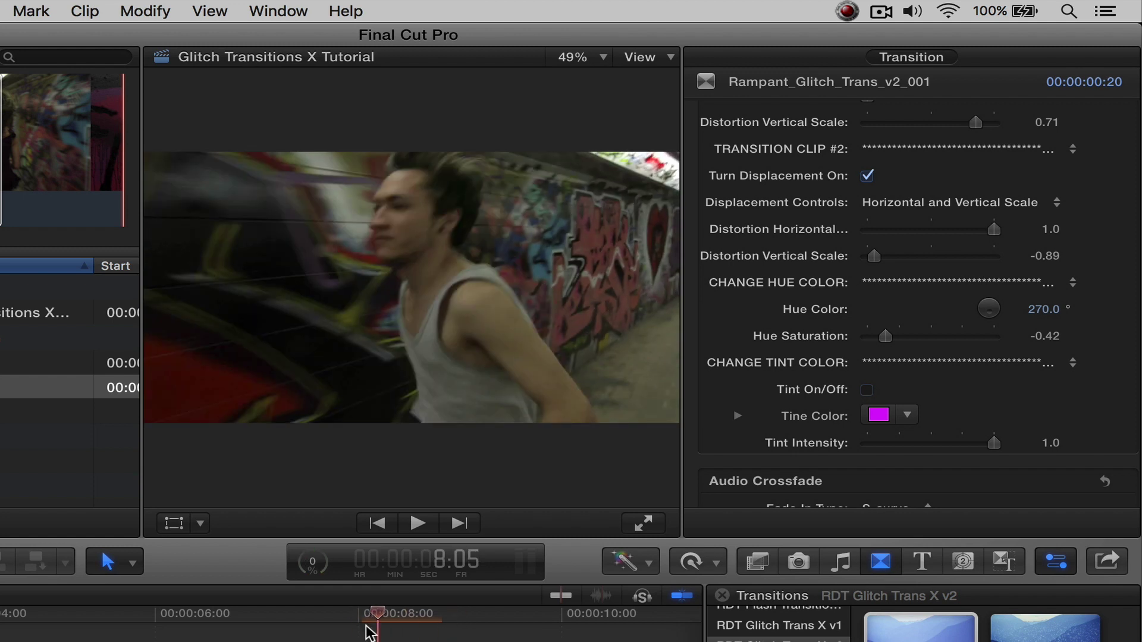
drag(379, 613, 368, 611)
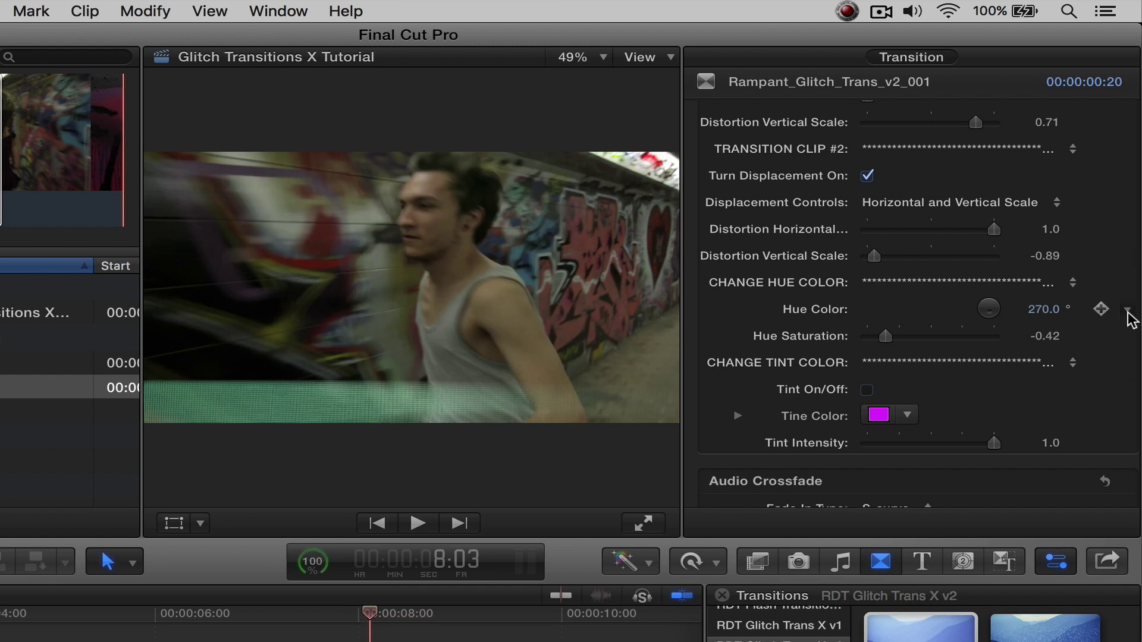
Step: Choose Reset Parameter for both Hue Color and Hue Saturation in the Transition inspector
click(1127, 311)
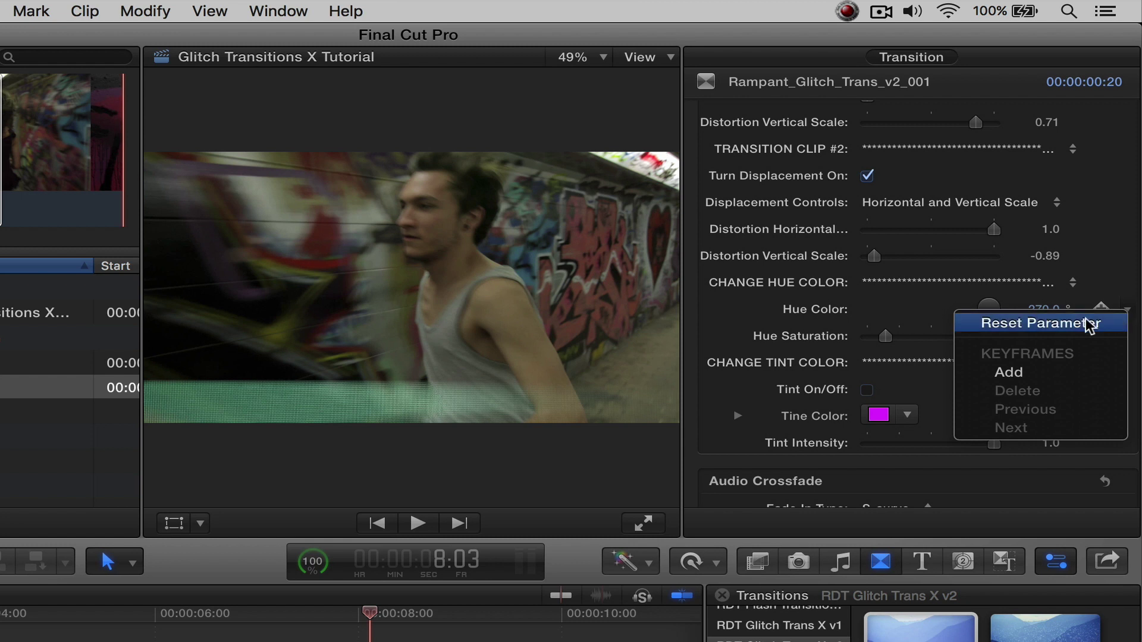
click(1089, 326)
click(1126, 336)
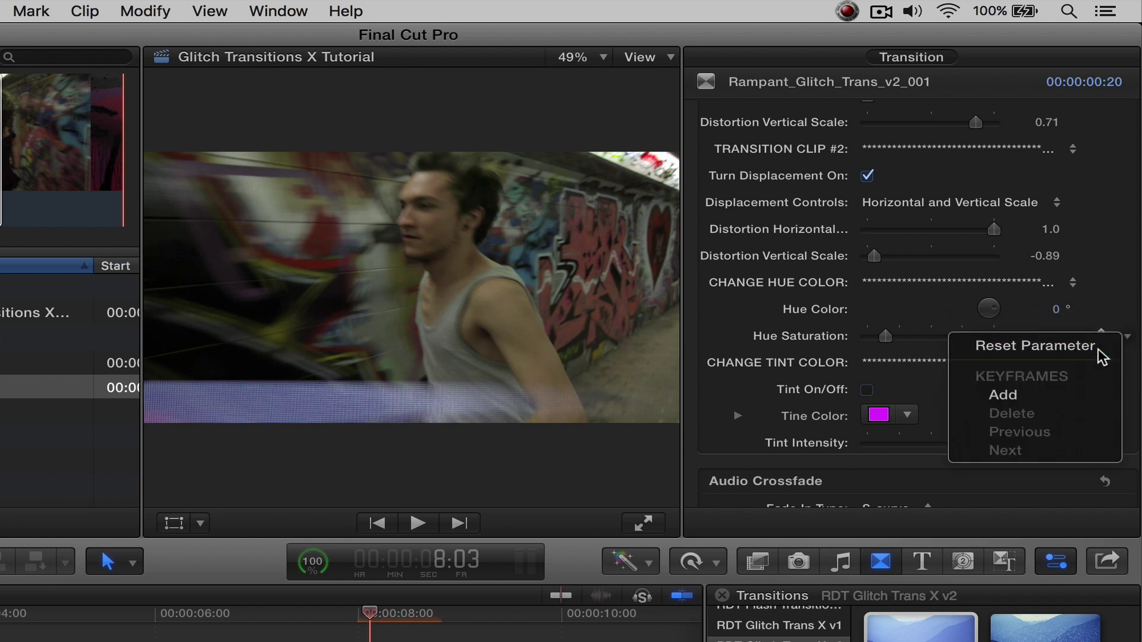
click(1100, 346)
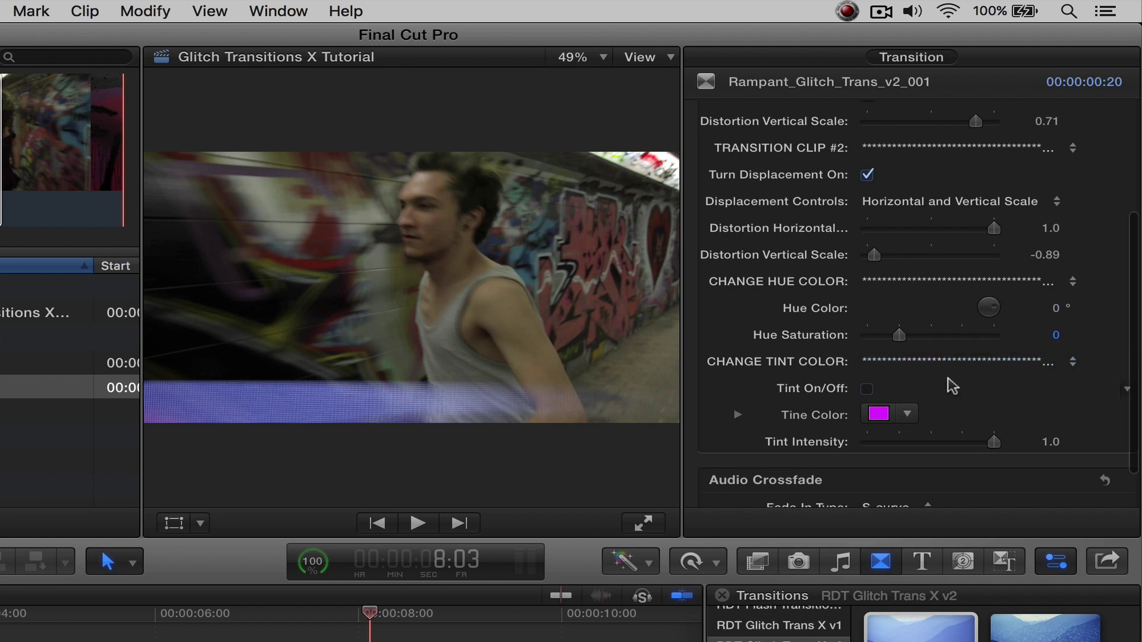
scroll(951, 386, down, 1)
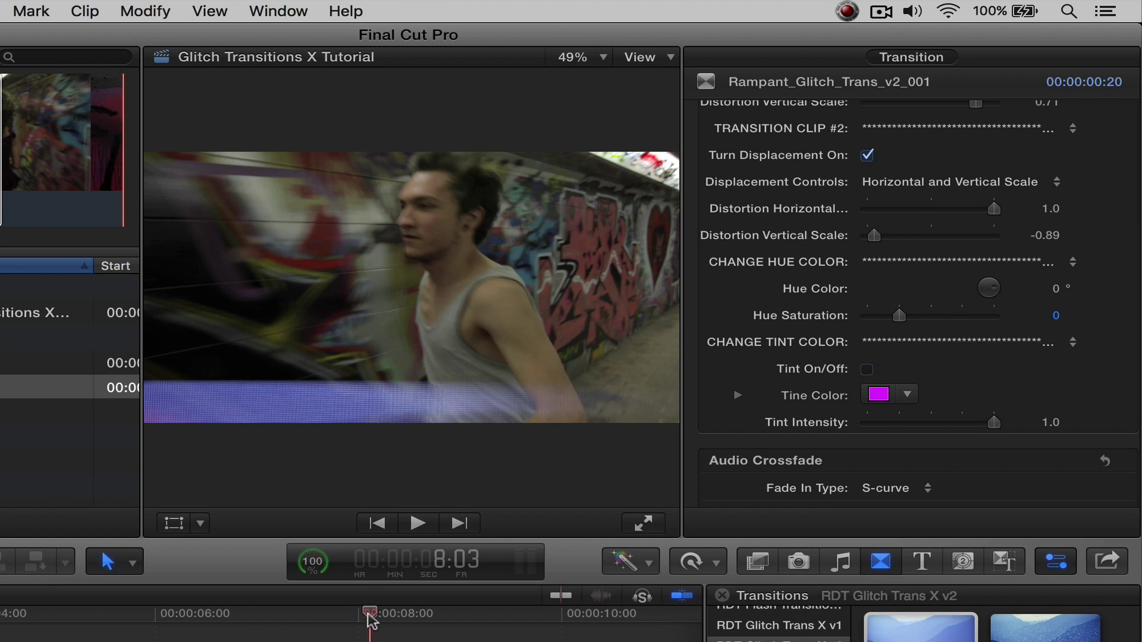
Step: Check Tint On/Off, pick a tint colour from the Tine Color swatches, and preview the transition
click(867, 370)
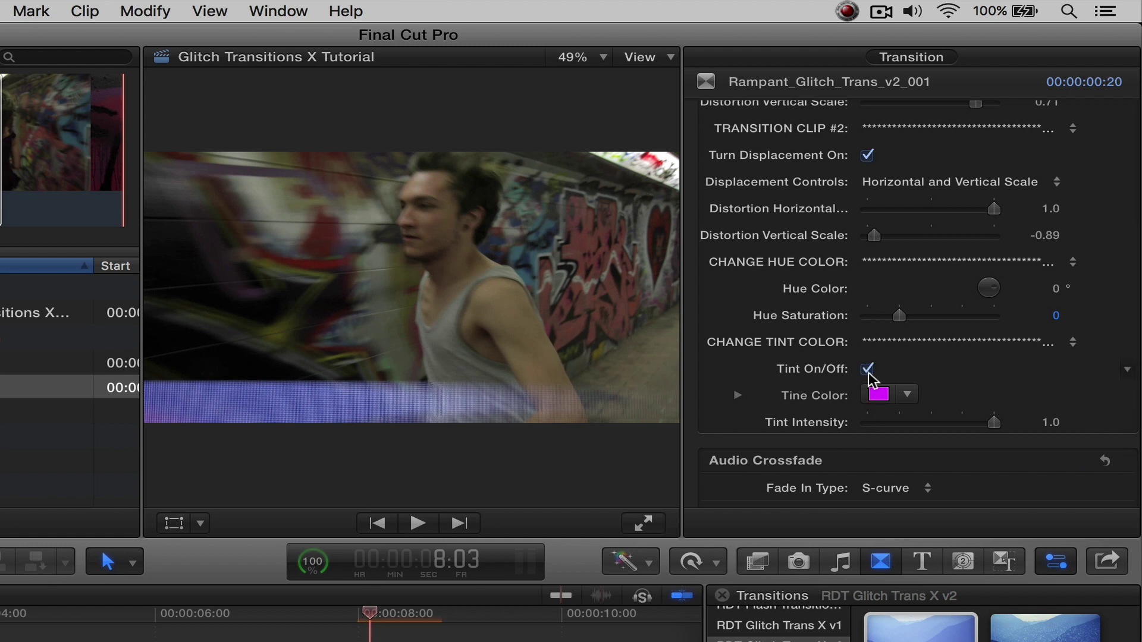
click(911, 391)
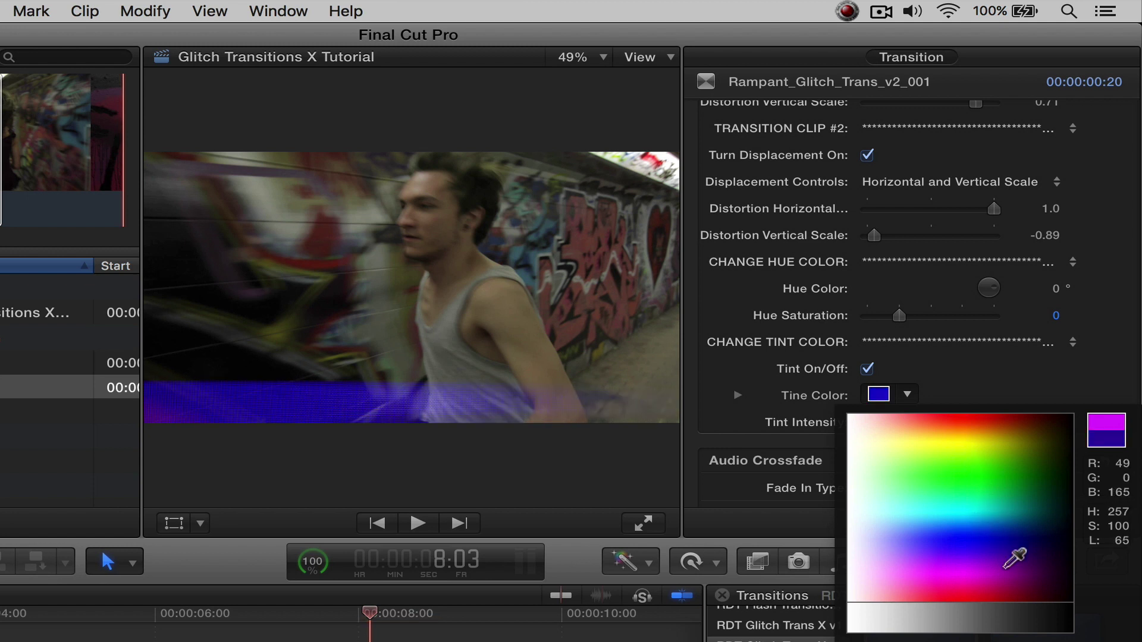
click(950, 576)
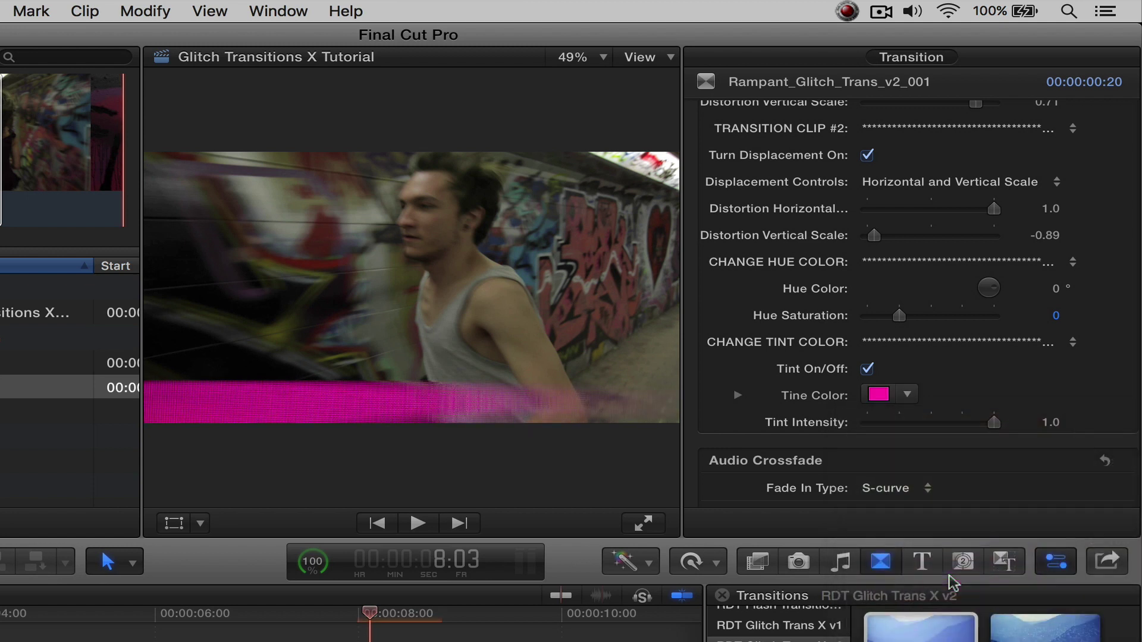
drag(366, 616, 259, 625)
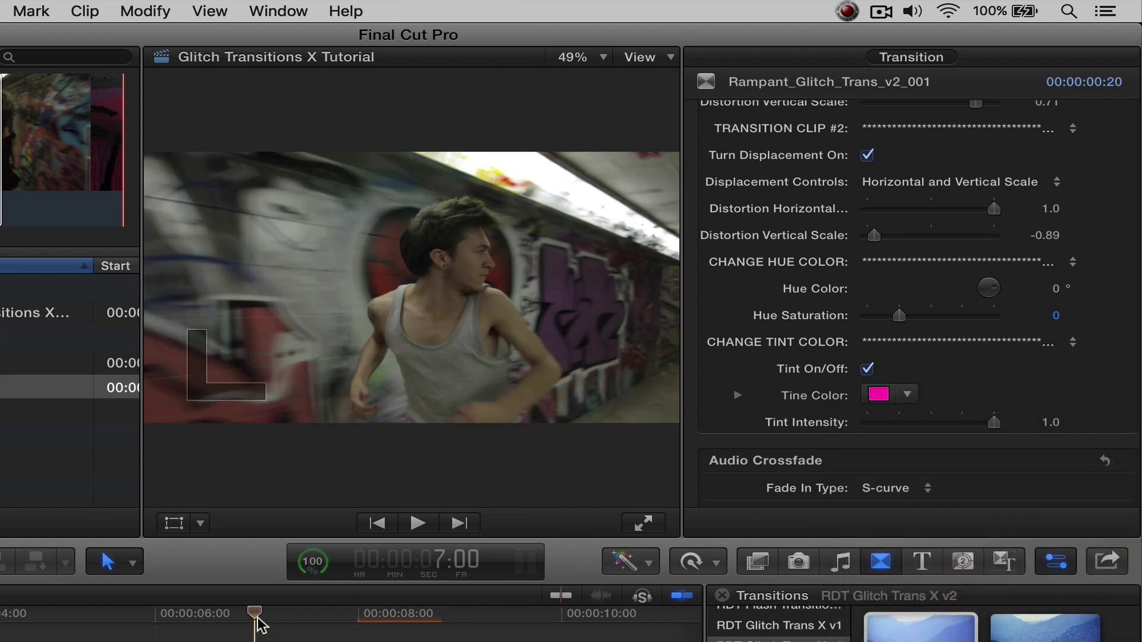
key(space)
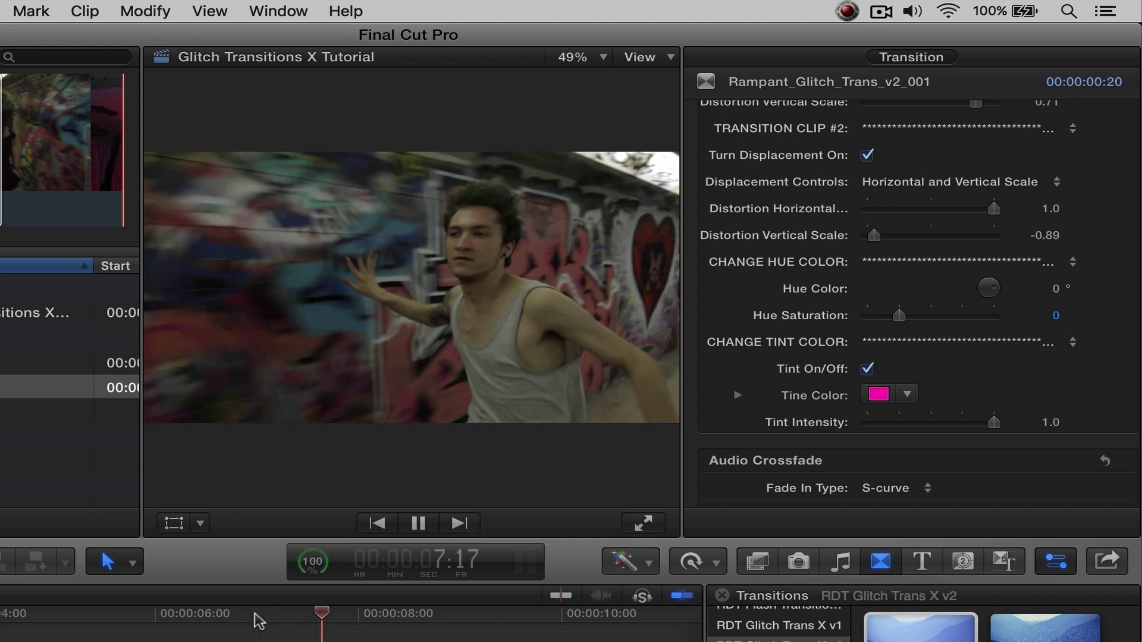
key(space)
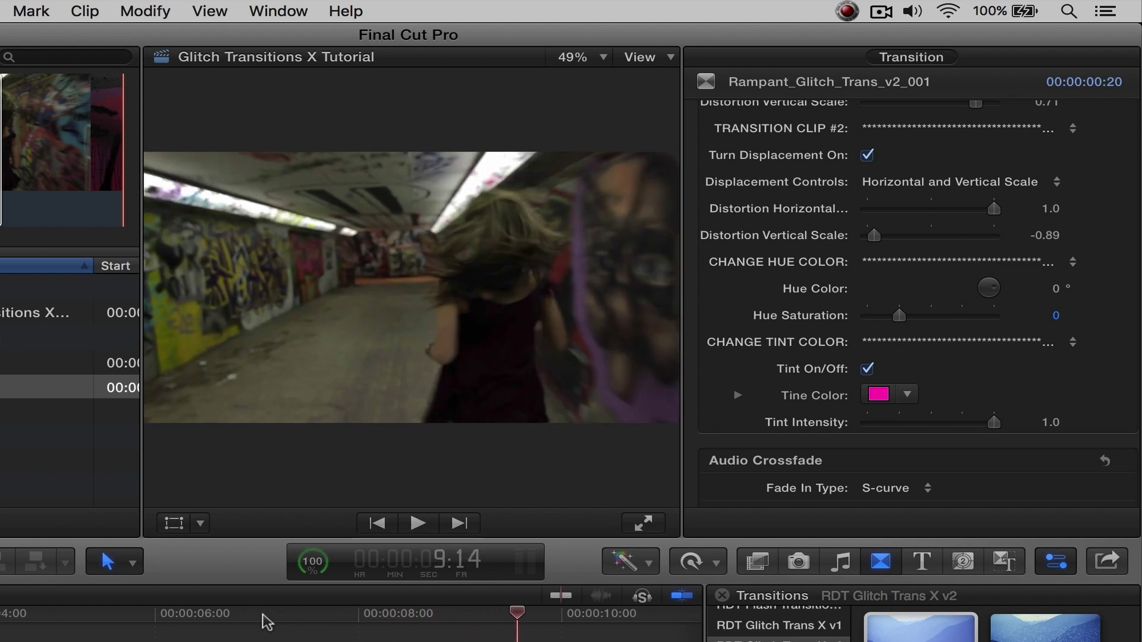
drag(503, 616, 372, 622)
Step: Change the glitch transition's tint colour to white and preview it from before the transition
click(904, 394)
drag(857, 419, 847, 472)
click(752, 493)
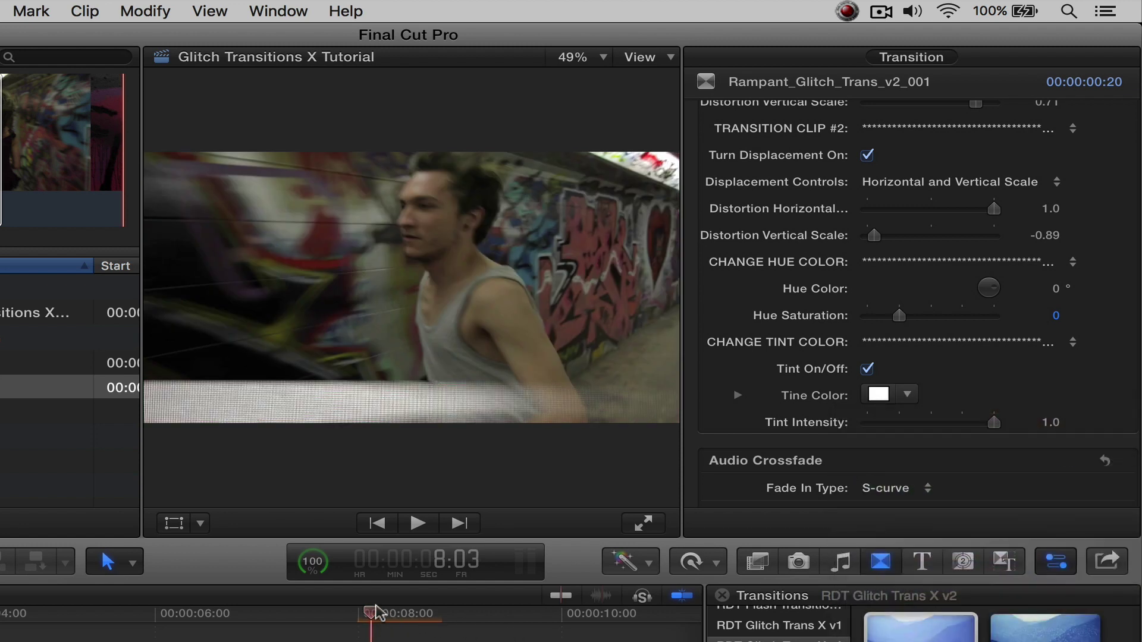
click(313, 615)
key(space)
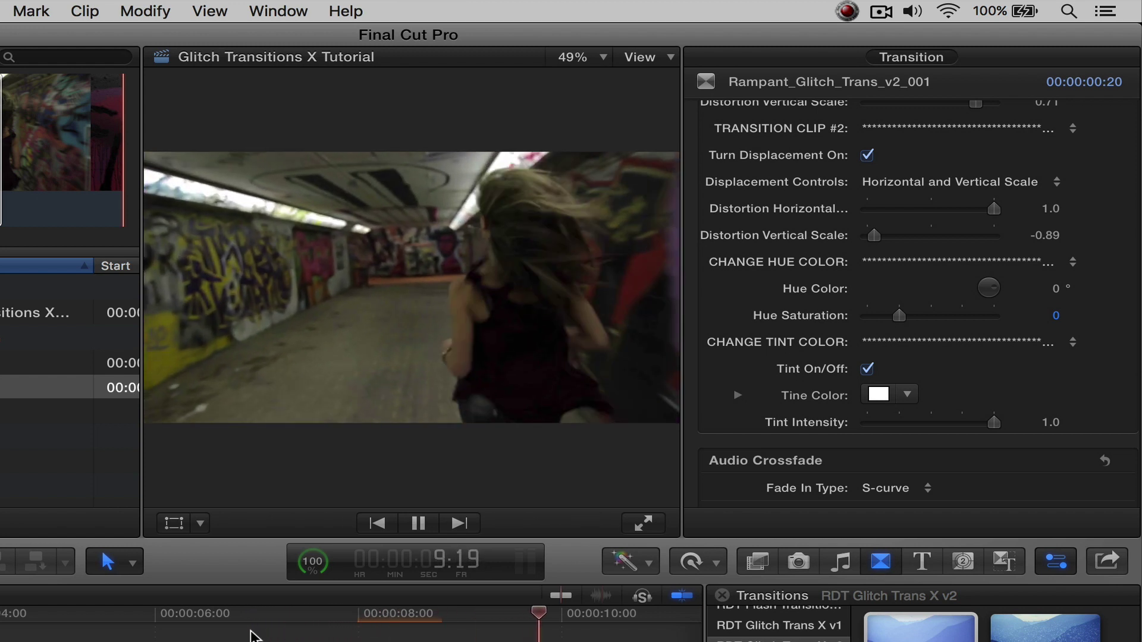
key(space)
click(237, 616)
key(space)
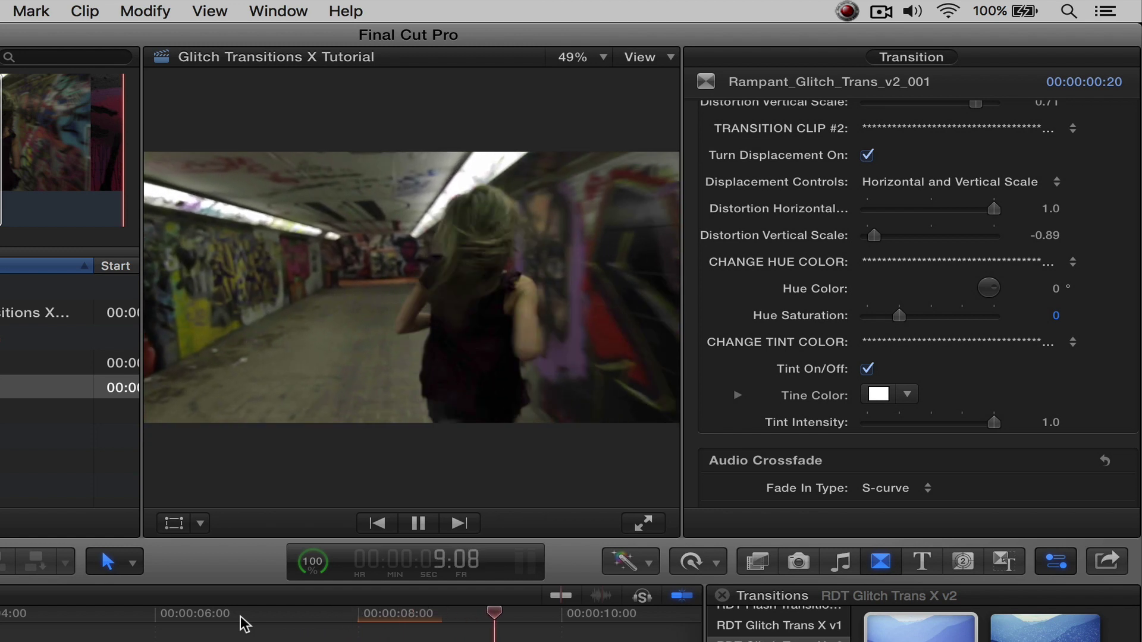
Step: Lower the Tint Intensity to 0.46 and replay the transition from about 7:00
drag(268, 616, 287, 625)
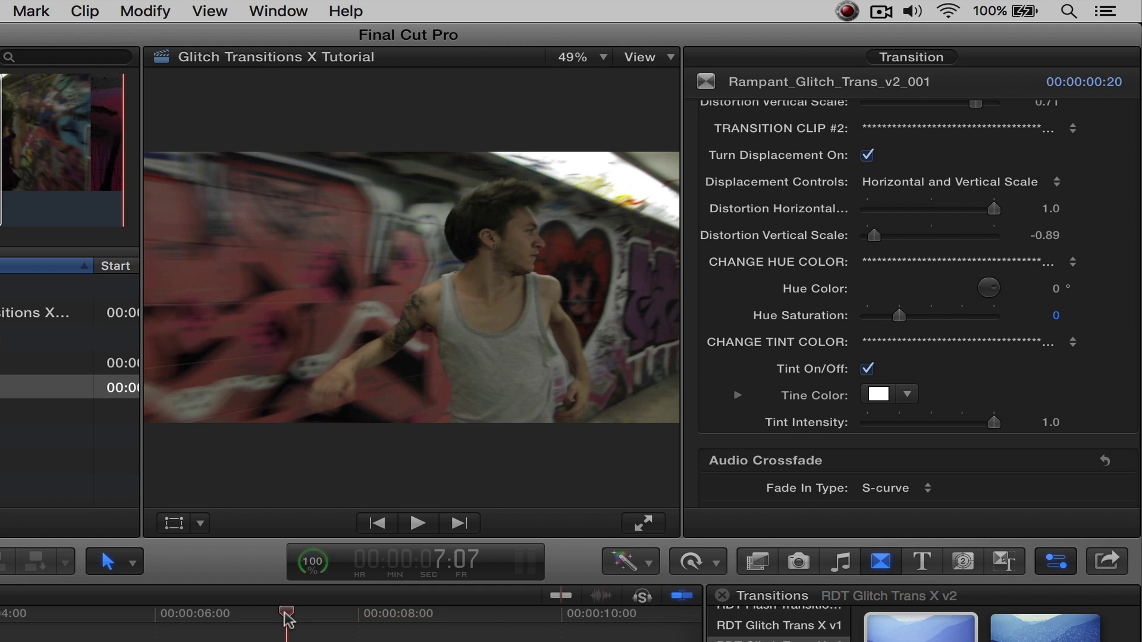
drag(287, 619, 382, 621)
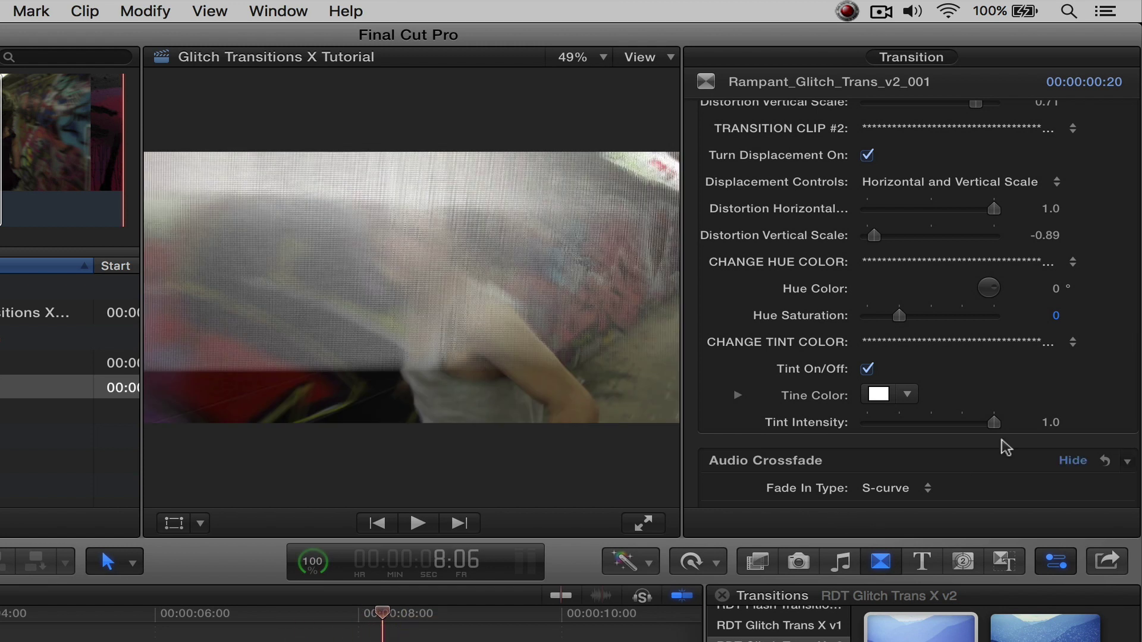
drag(994, 423, 924, 423)
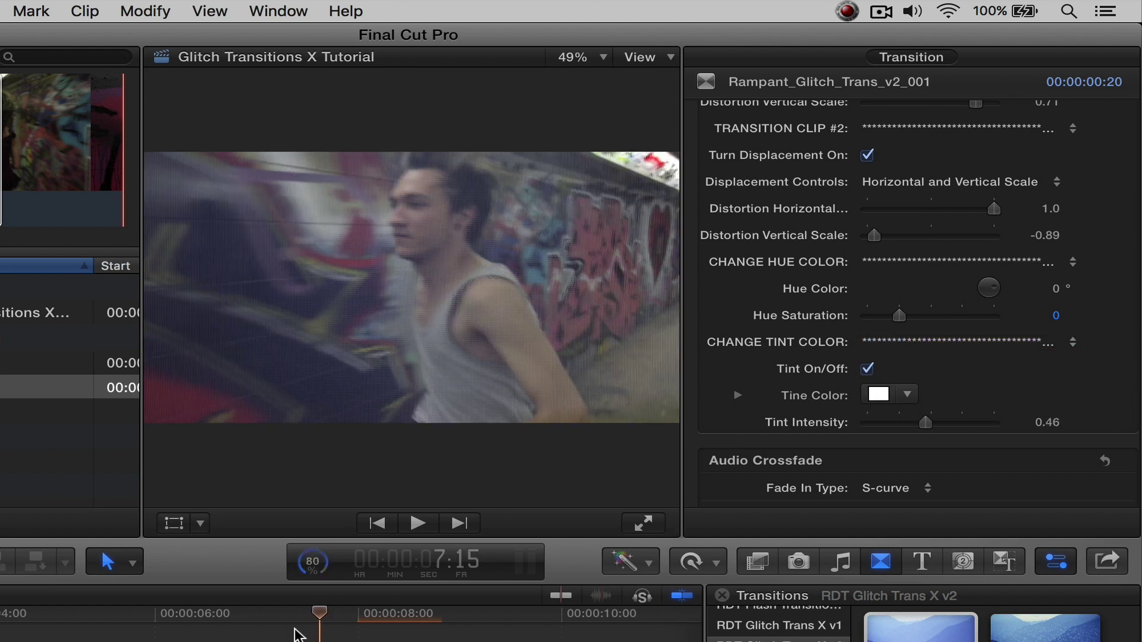
click(255, 619)
key(space)
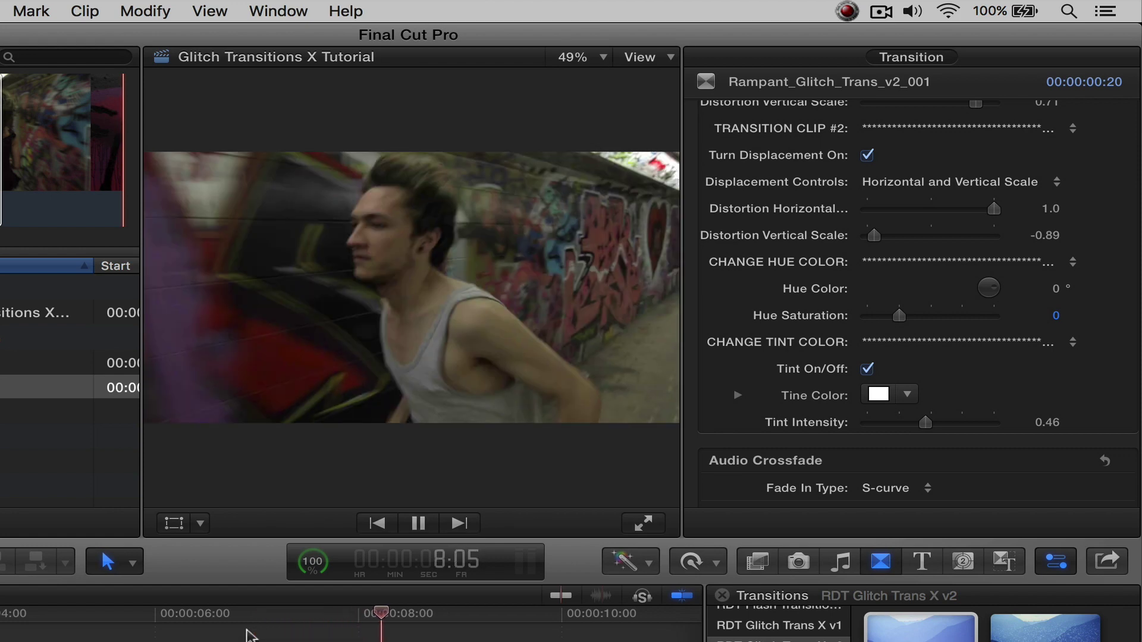
key(space)
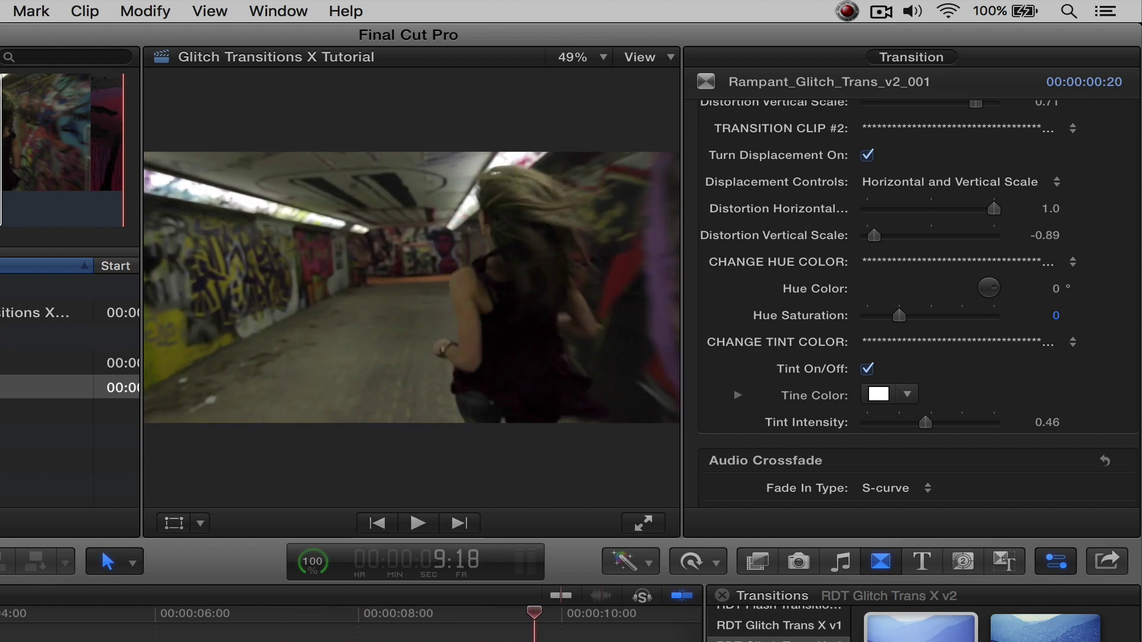
click(350, 625)
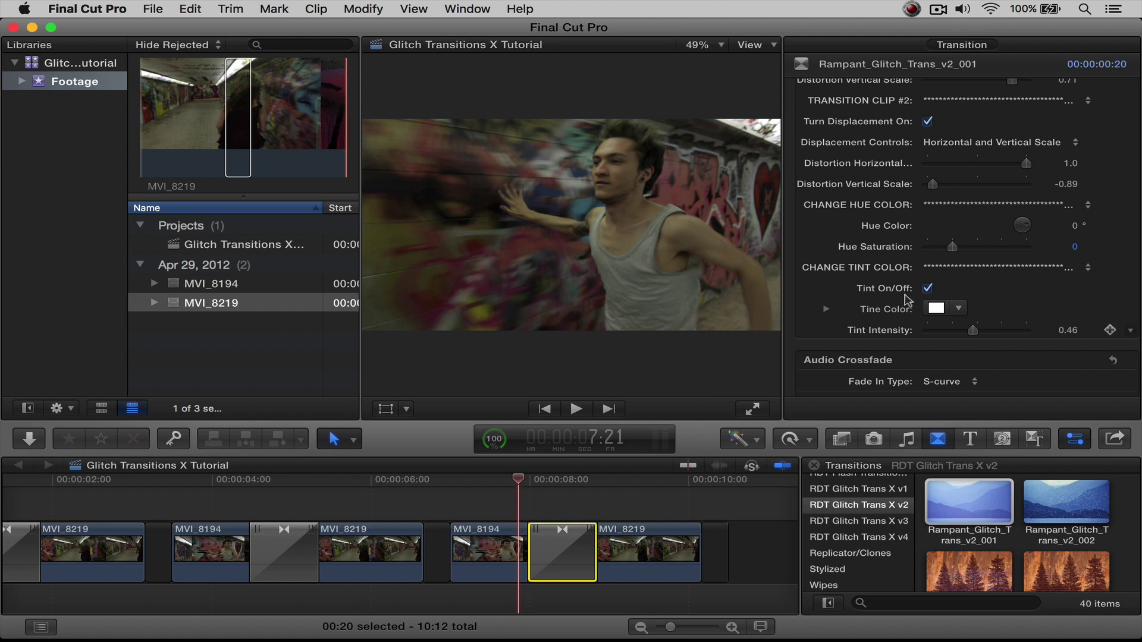
Step: Set the transition's Blend Mode to Overlay and play it back from about 6:16
scroll(907, 301, up, 5)
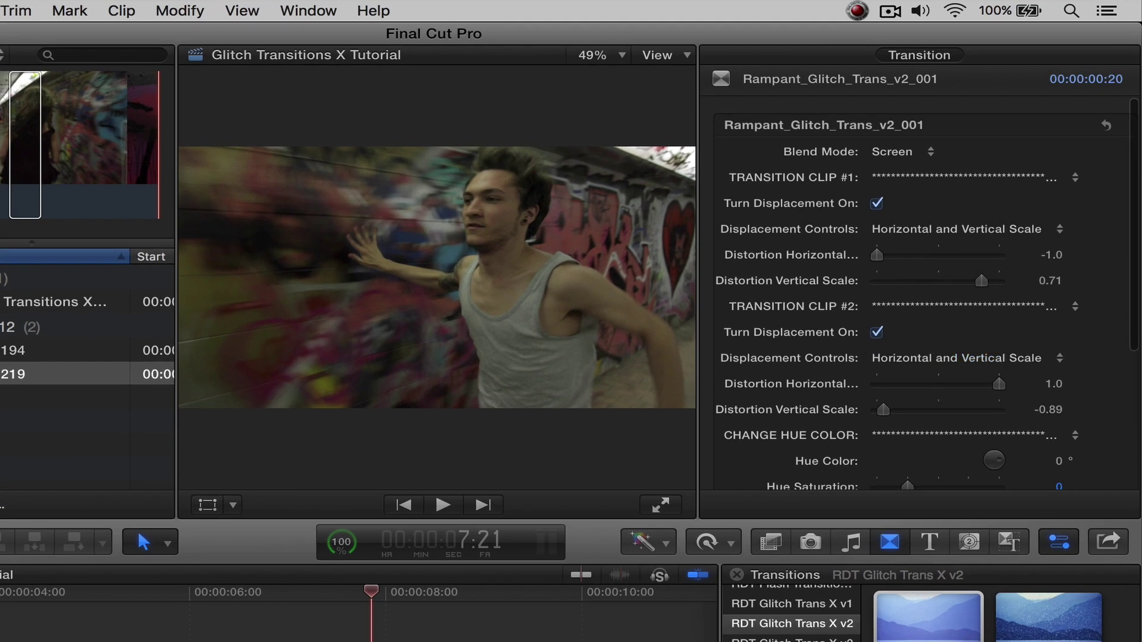
click(403, 592)
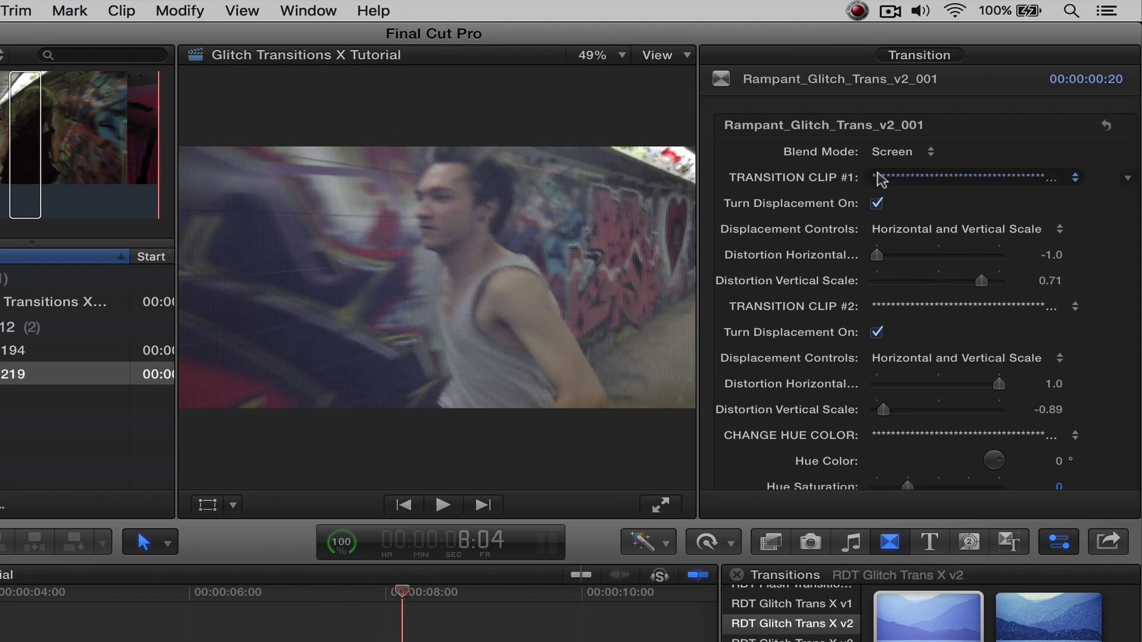
click(924, 153)
click(906, 186)
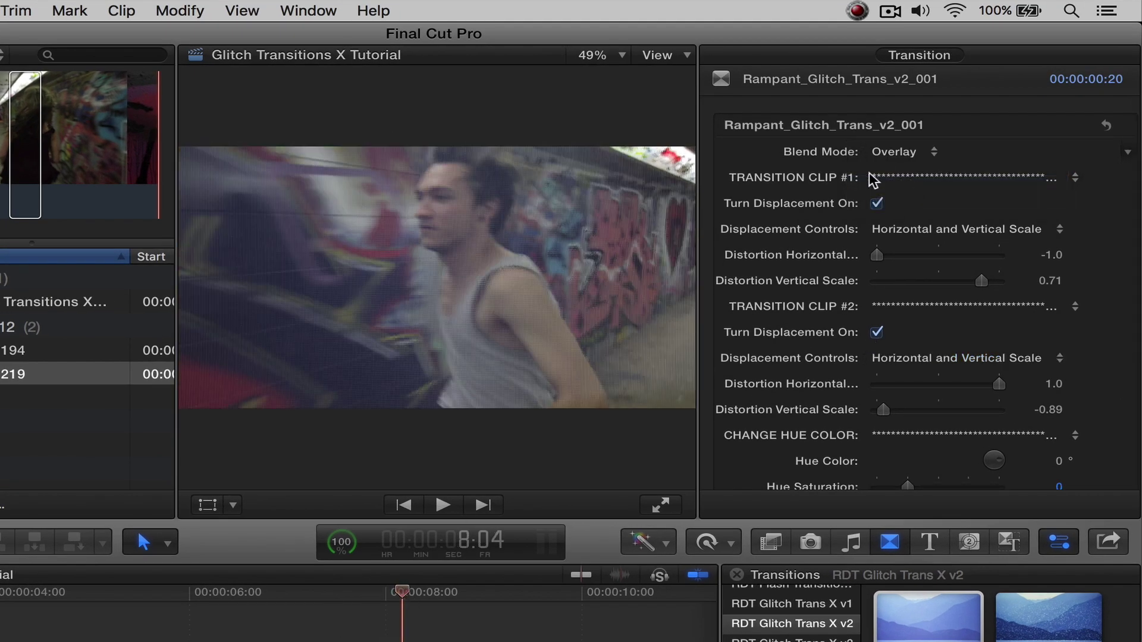
click(259, 605)
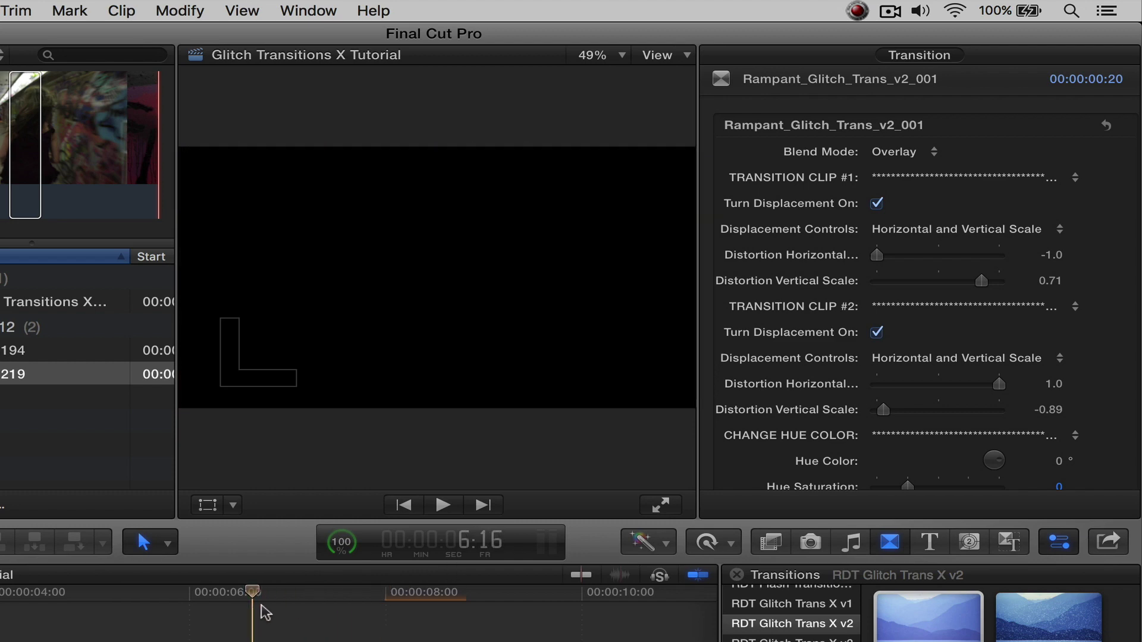
key(space)
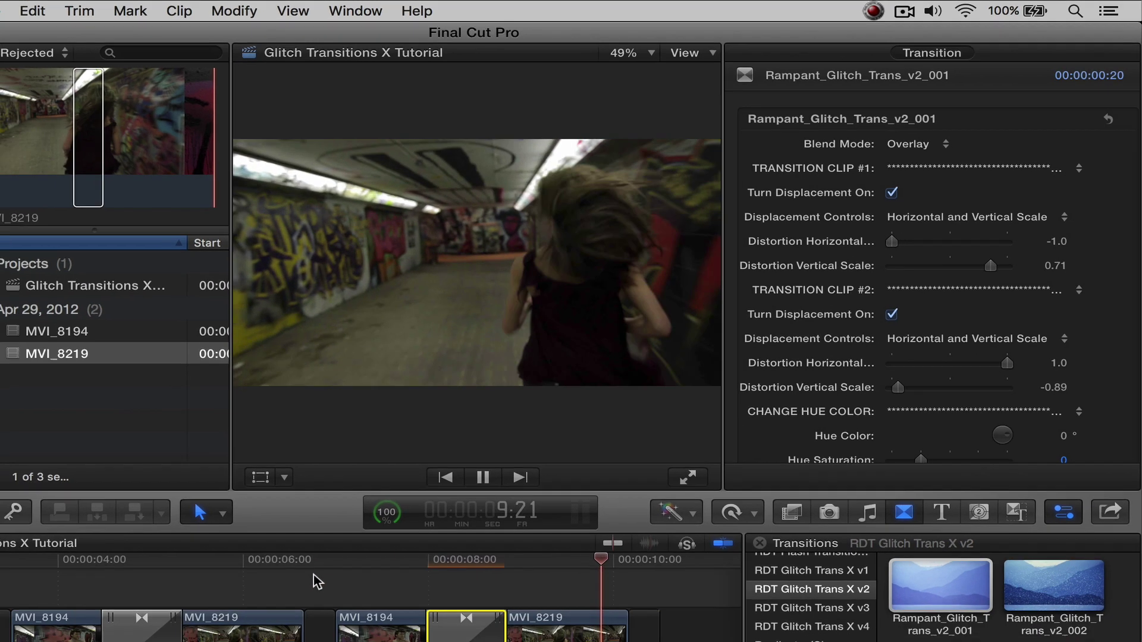
key(space)
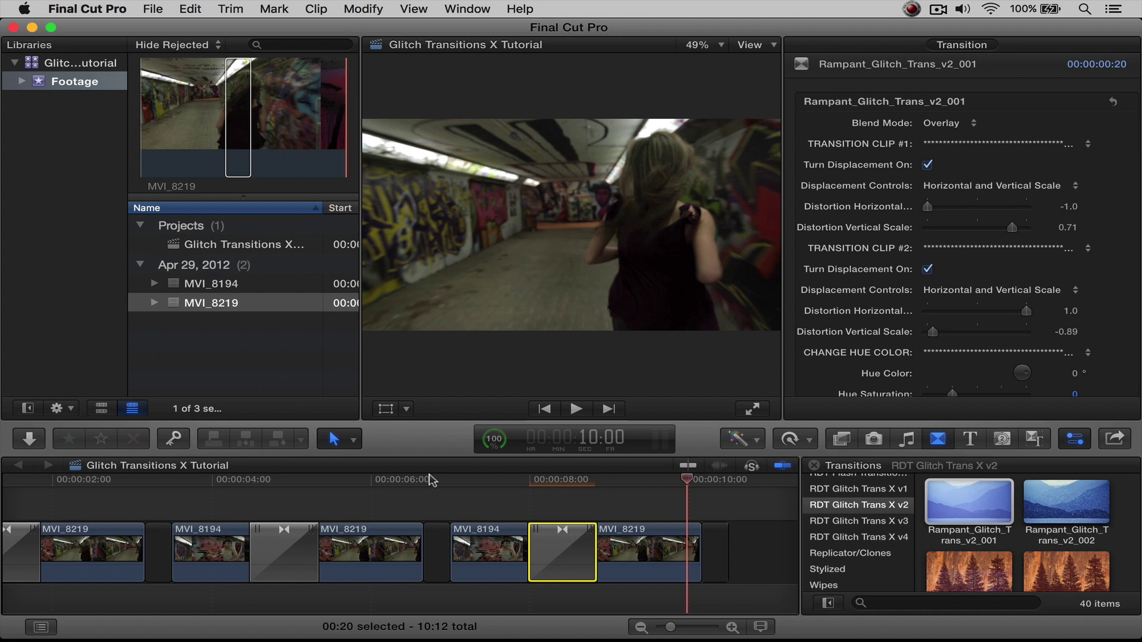
Step: Play the whole sequence from the start to review all glitch transitions
scroll(187, 478, left, 5)
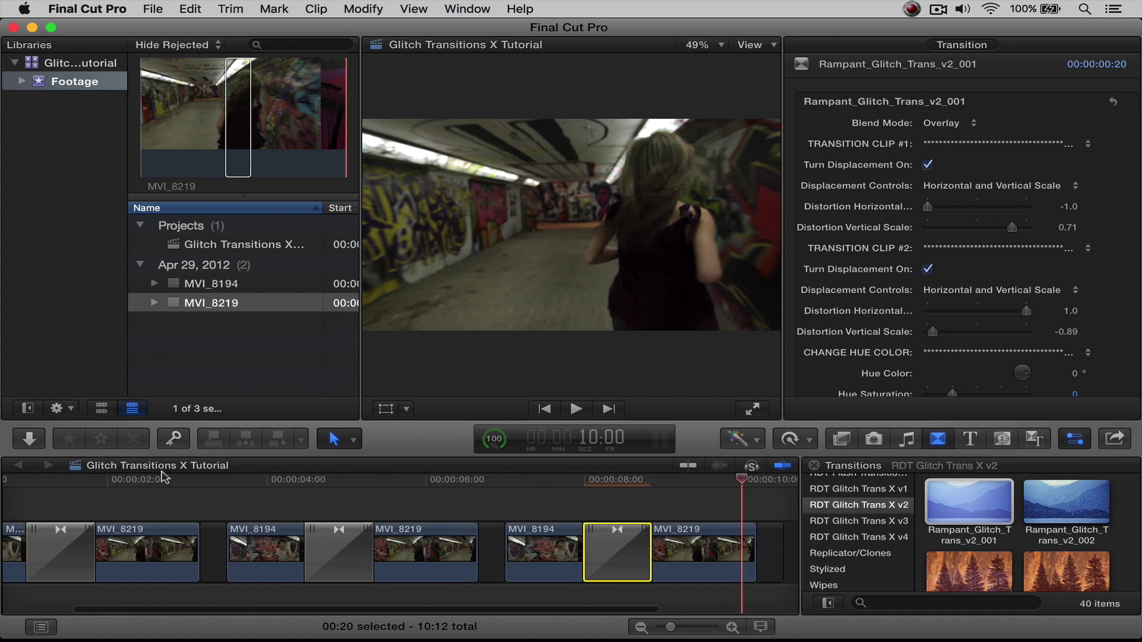
click(40, 479)
key(space)
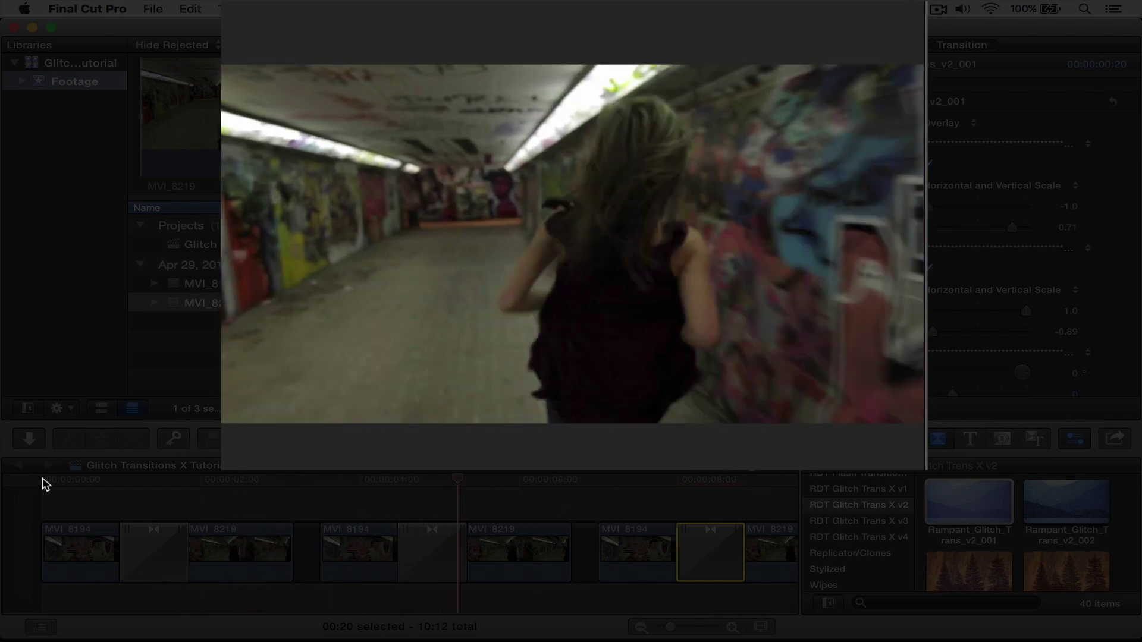
scroll(372, 530, right, 2)
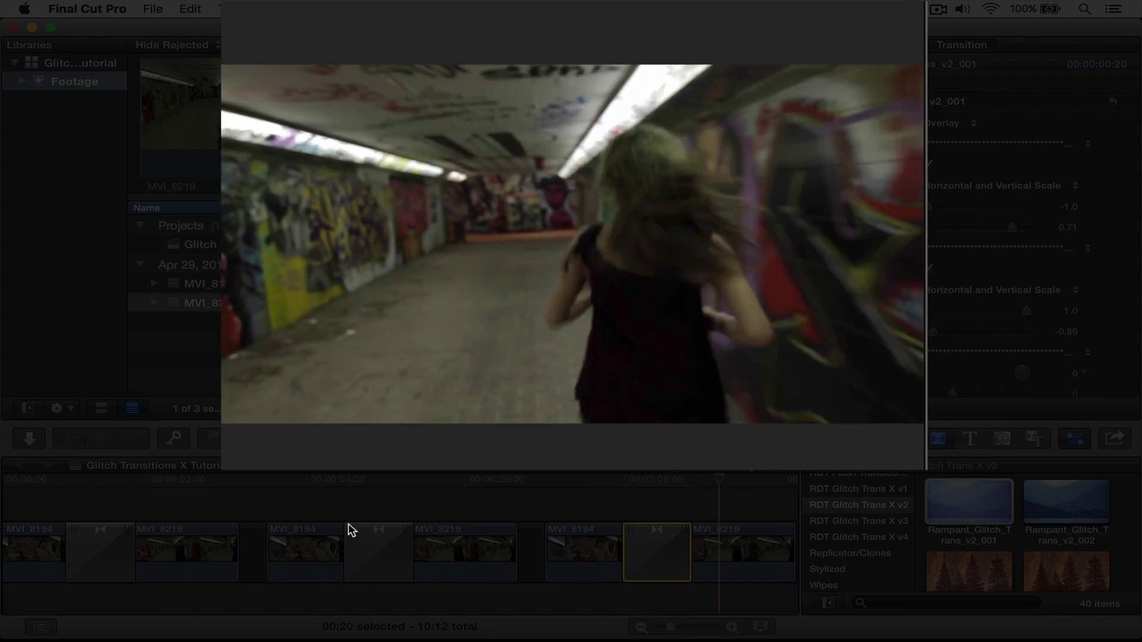
scroll(523, 514, right, 3)
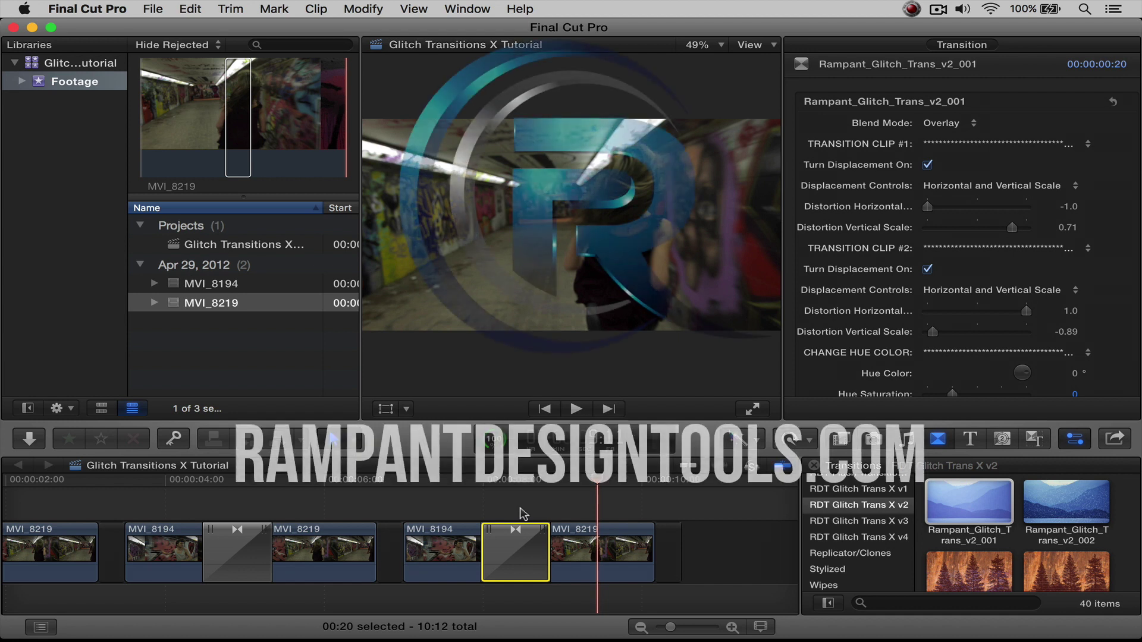
key(space)
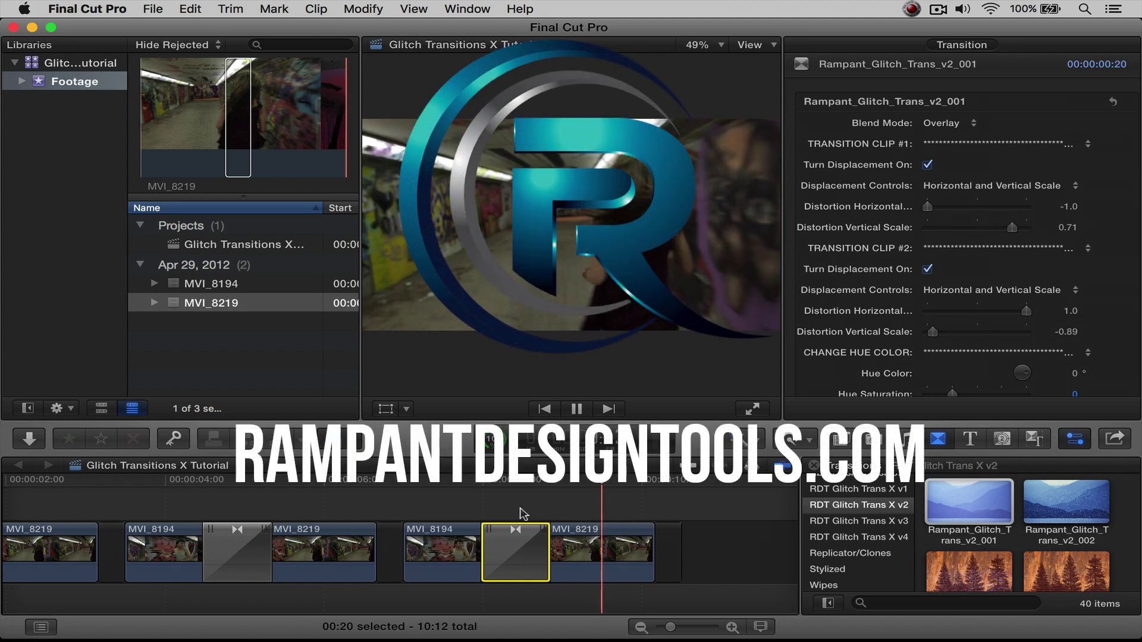